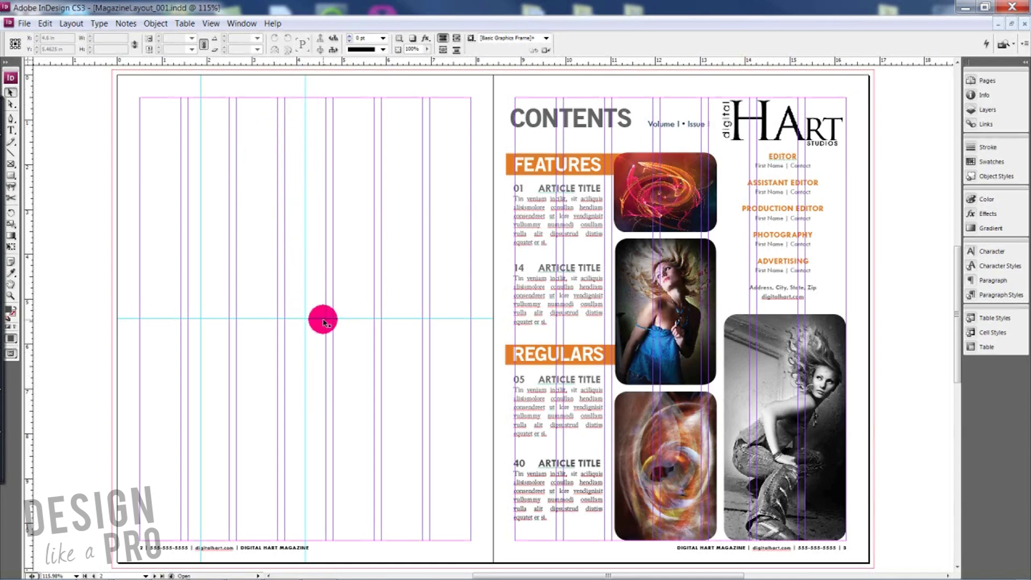
Step: Check the positions of the horizontal guide and the two vertical guides on the left page
left_click(324, 320)
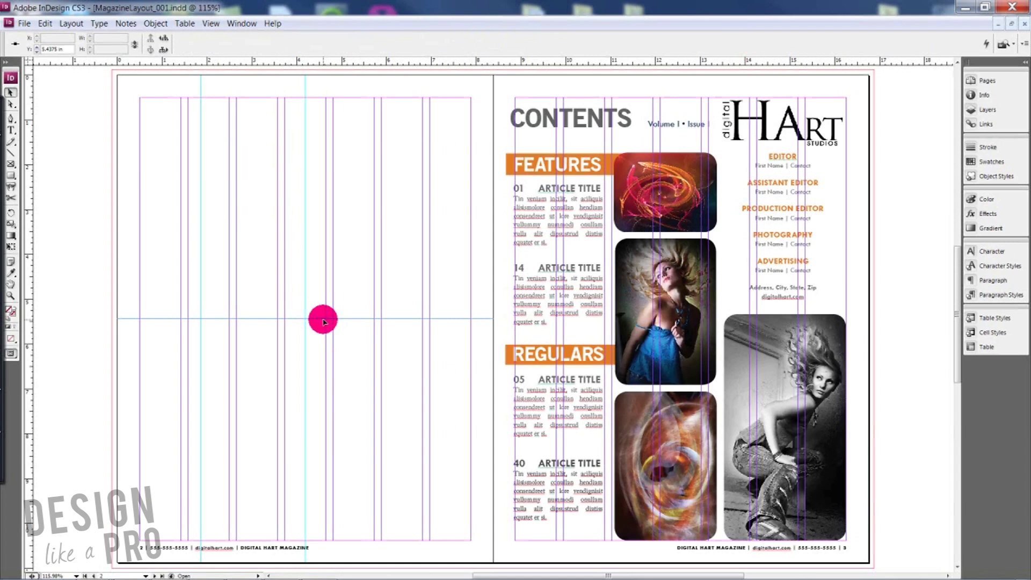
left_click(305, 286)
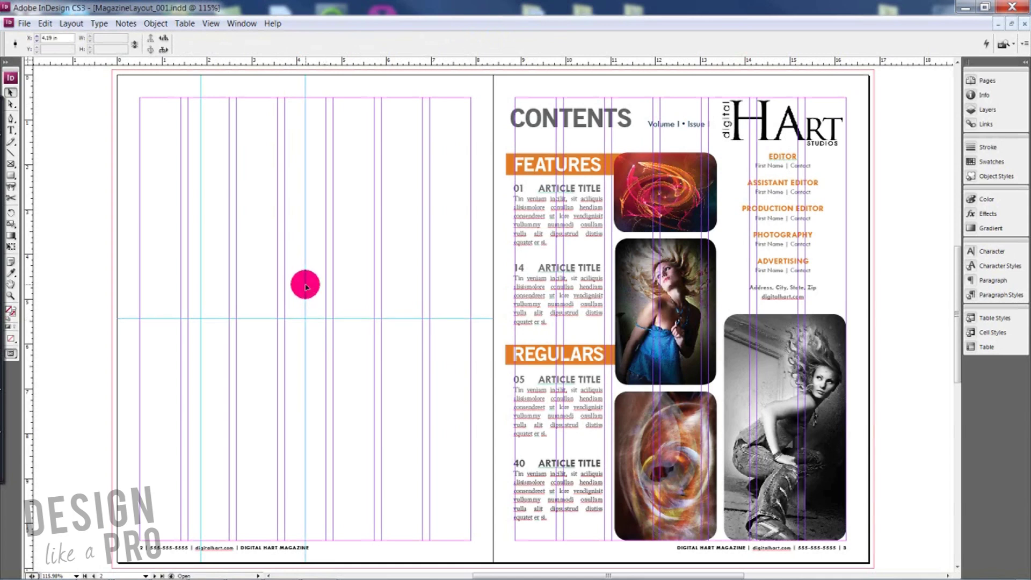
left_click(201, 134)
left_click(201, 134)
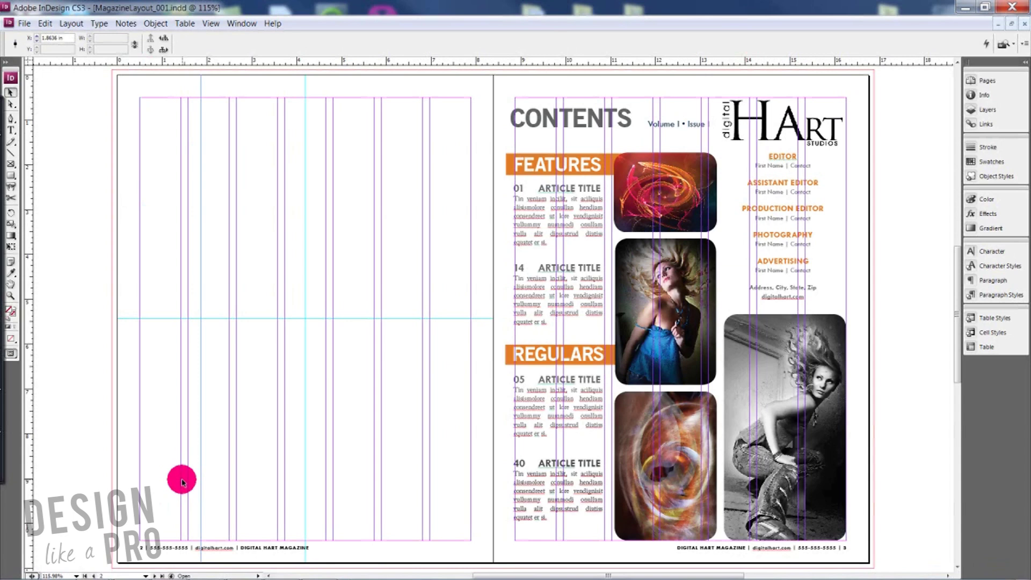
left_click(252, 277)
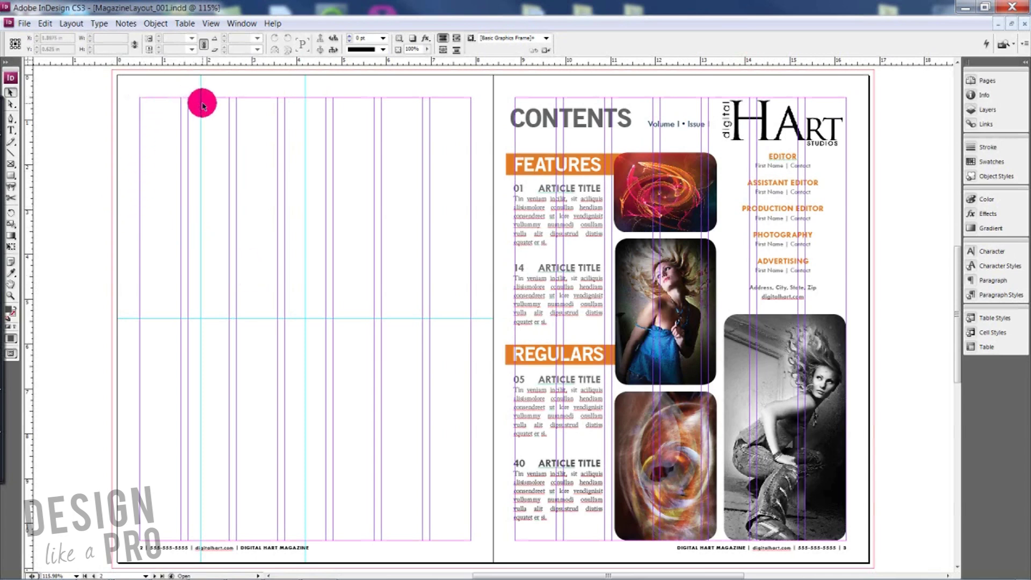
Step: Draw a dark grey rectangle about 3.69 x 4.94 in from the left page's top-left margin corner to the crossing of the centre guides
left_click(11, 176)
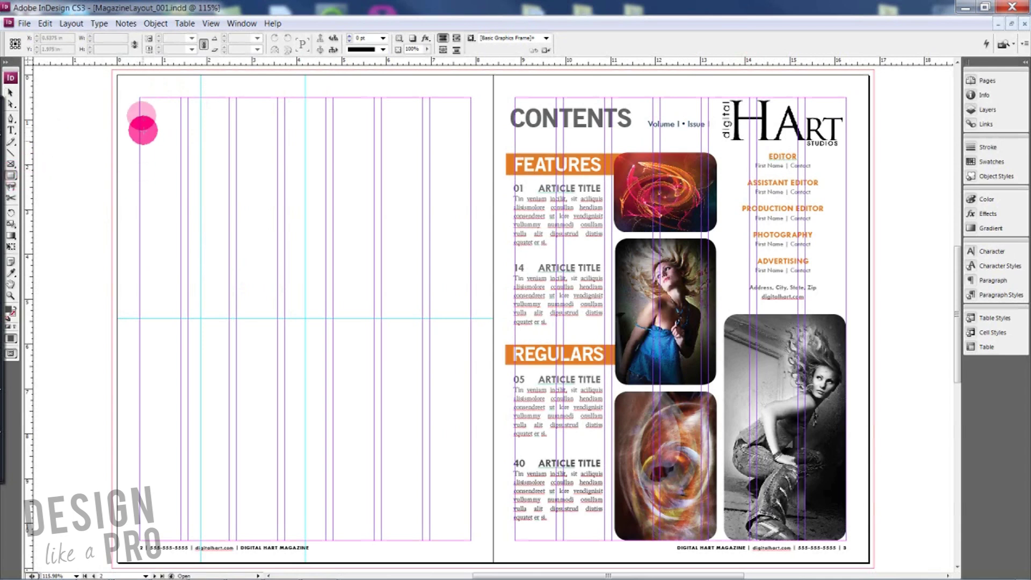
mouse_move(140, 98)
left_mouse_down()
mouse_move(226, 142)
mouse_move(306, 292)
mouse_move(306, 319)
left_mouse_up()
left_click(10, 92)
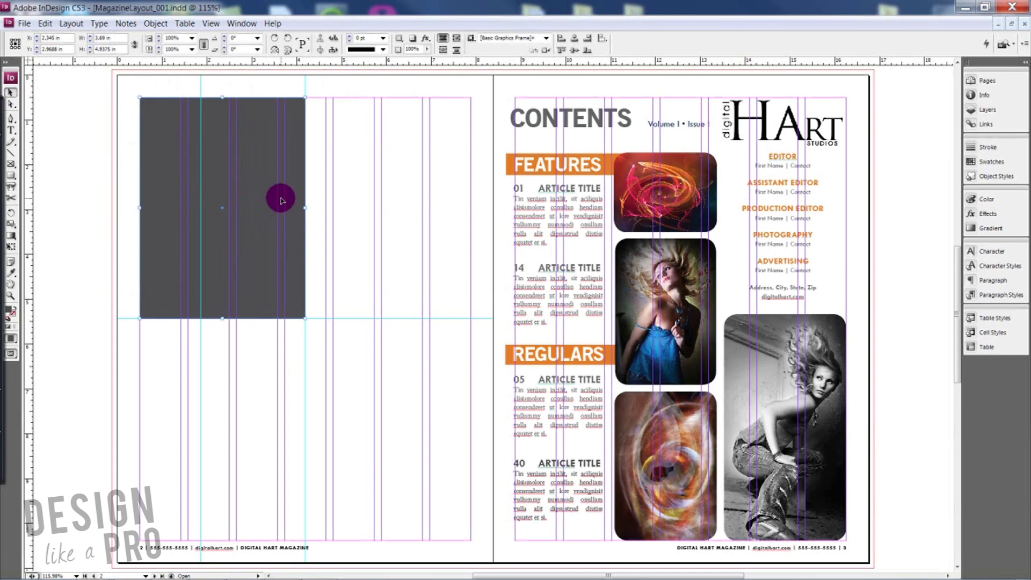
Step: Try placing a copy of the rectangle beside the original, against the left page's right margin
left_click_drag(268, 193, 410, 180)
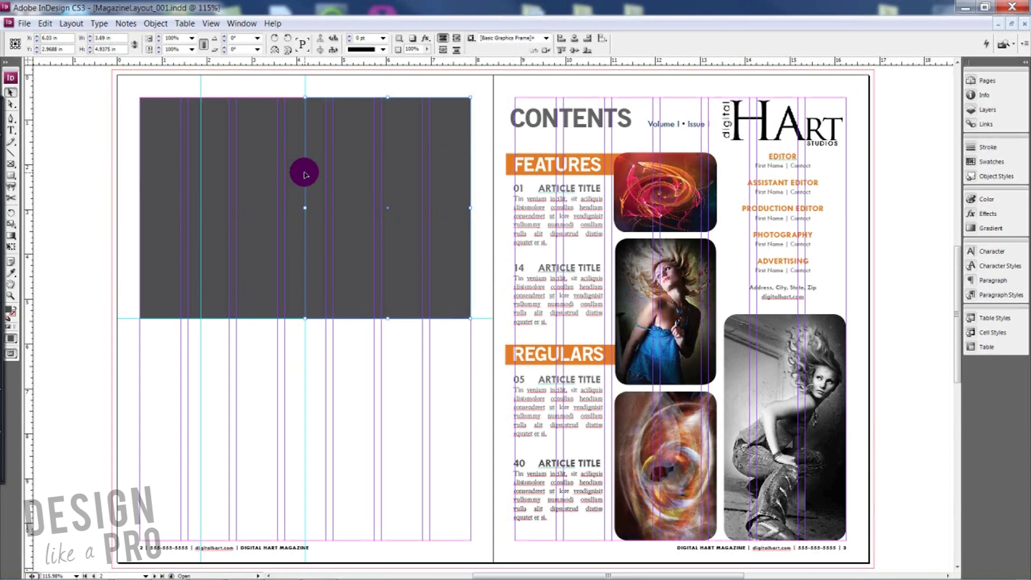
left_click_drag(396, 161, 324, 157)
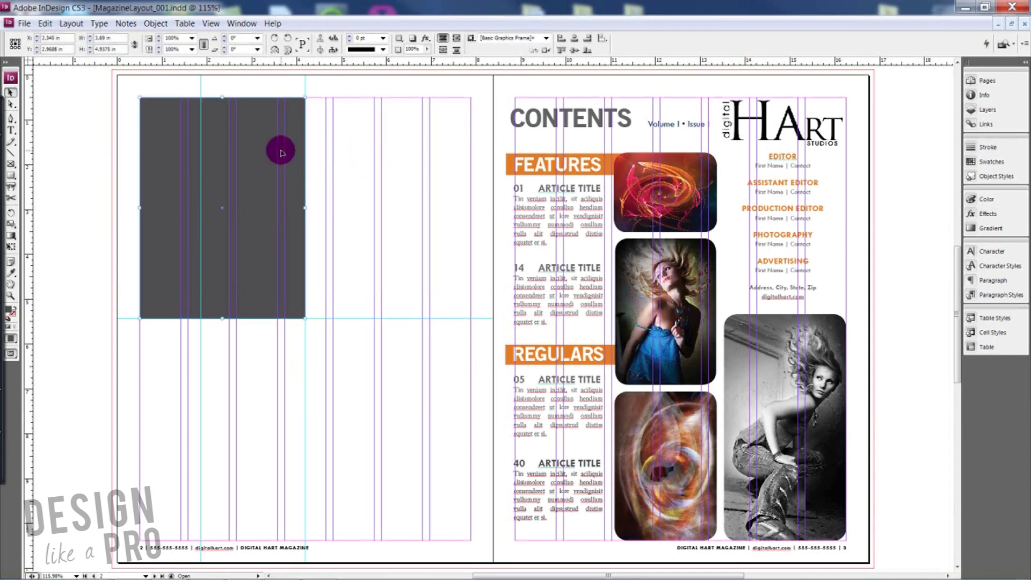
Step: Resize the rectangle to the quarter-page ad size without bleed, 3.6 in wide and 4.75 in high
double_click(118, 39)
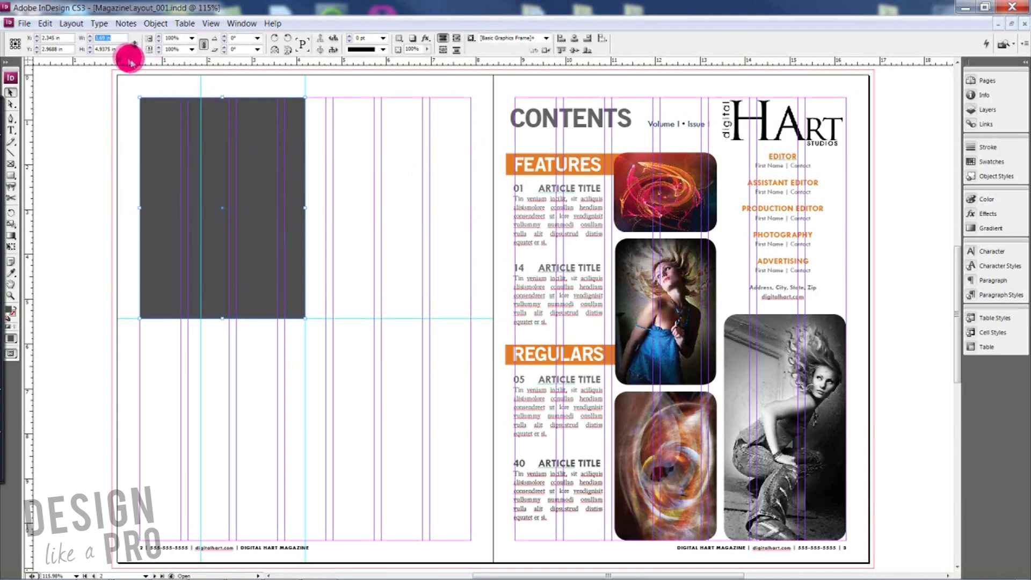
key("Tab")
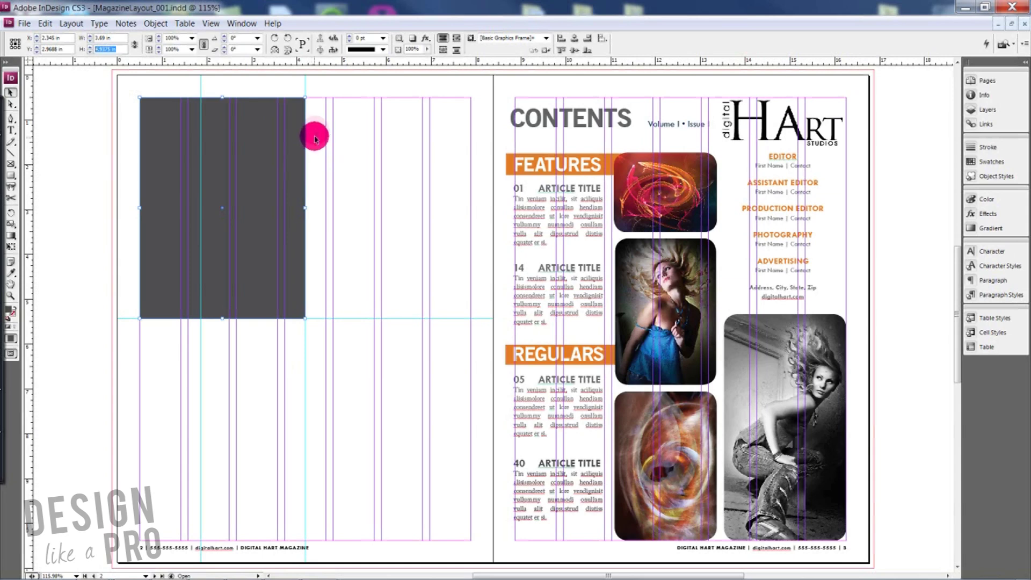
scroll(316, 133, "down", 2)
scroll(317, 138, "up", 4)
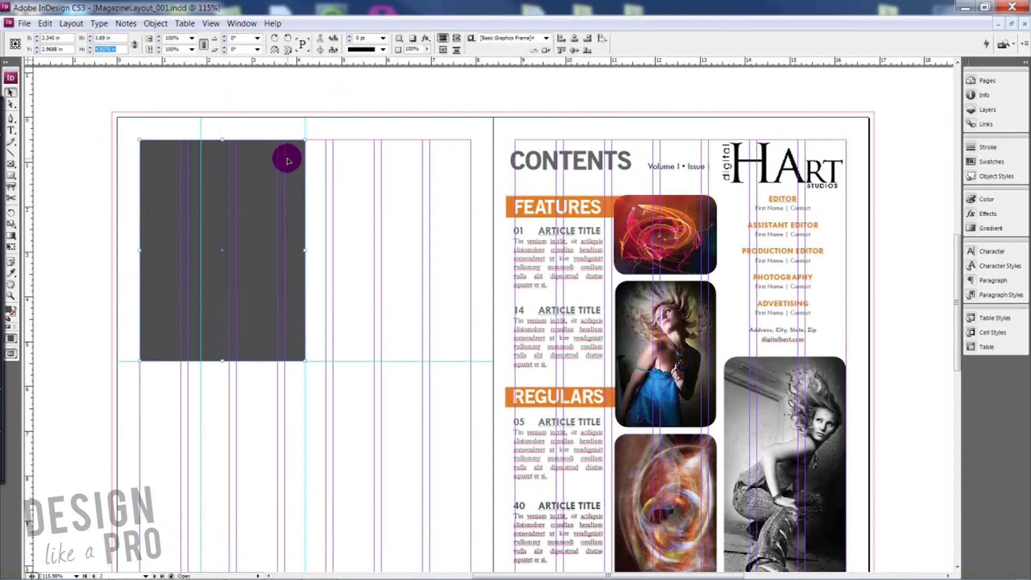
left_click(105, 38)
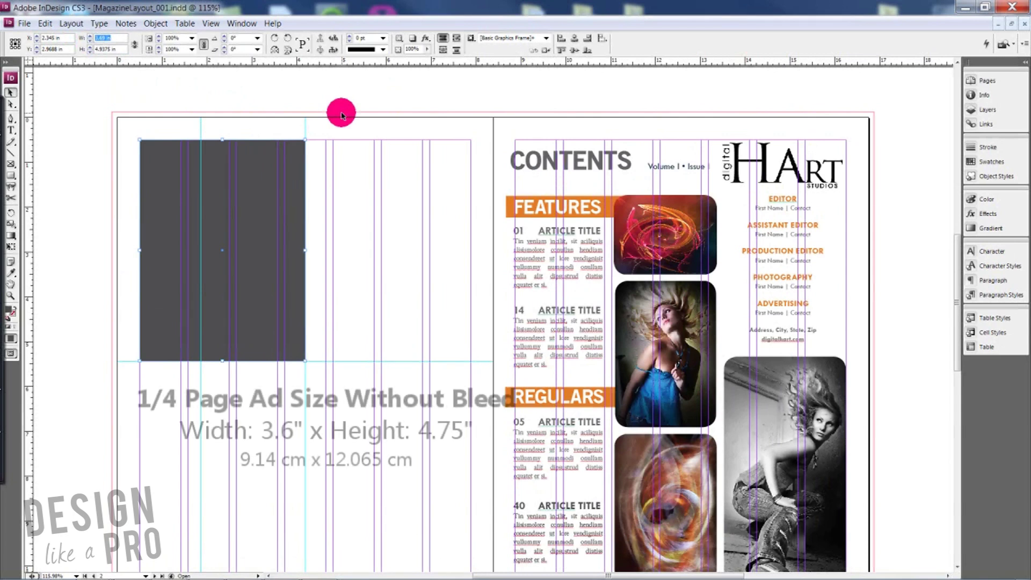
type("3.6")
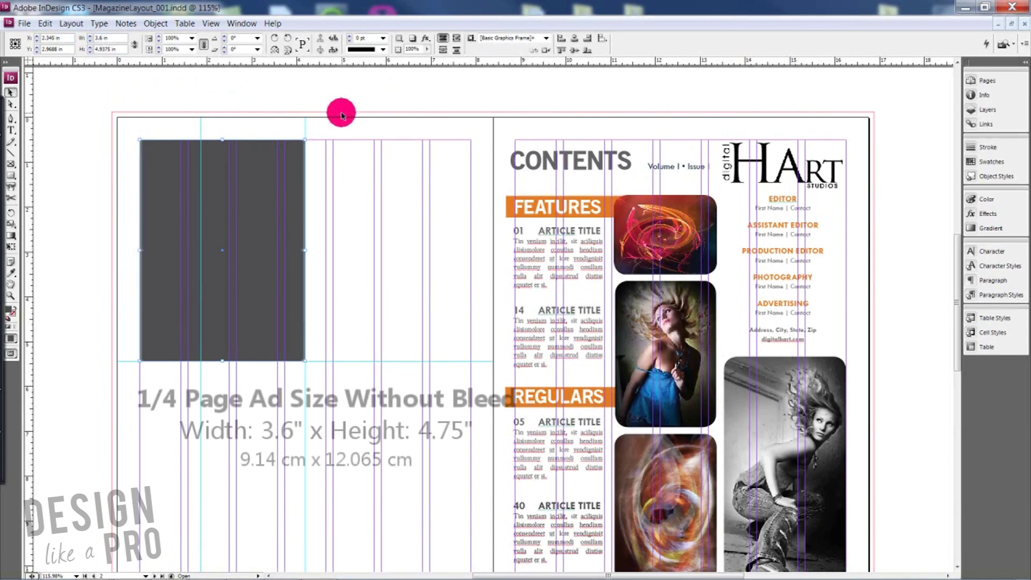
left_click(119, 48)
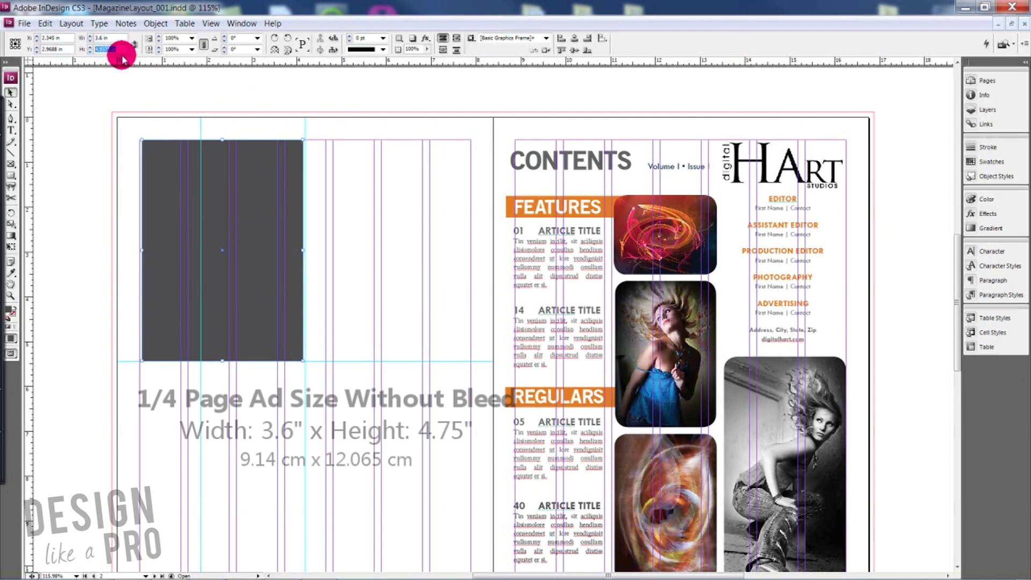
type("4.75")
key("Return")
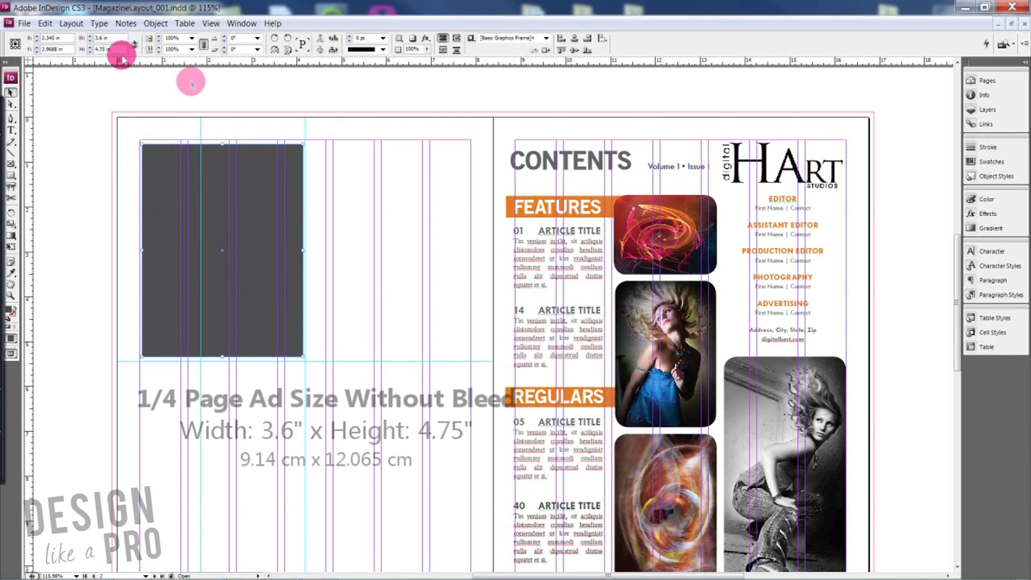
Step: Align the rectangle to the top-left margin corner and copy it into the other three margin corners of the left page
left_click_drag(207, 150, 142, 144)
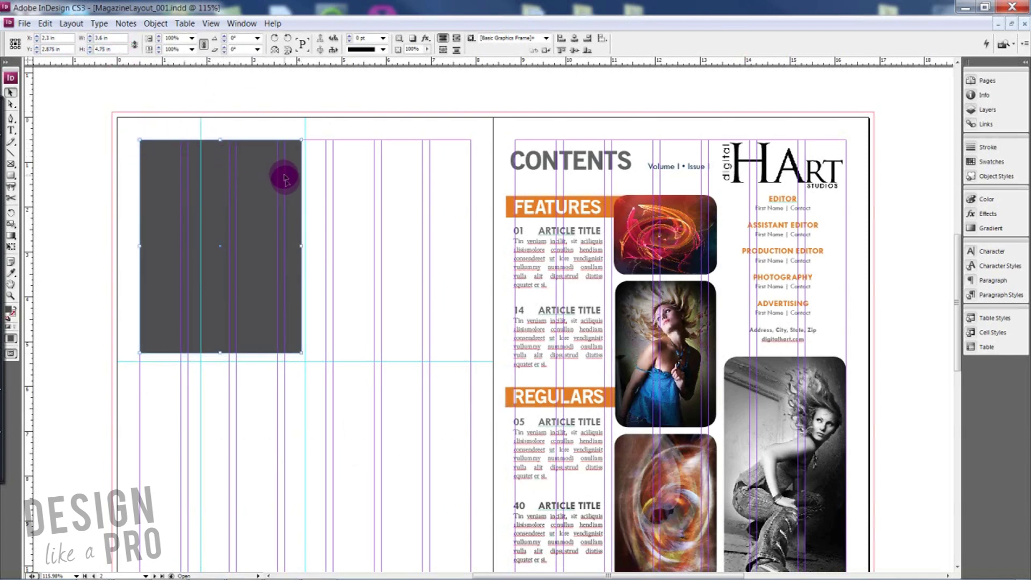
left_click_drag(160, 174, 168, 387)
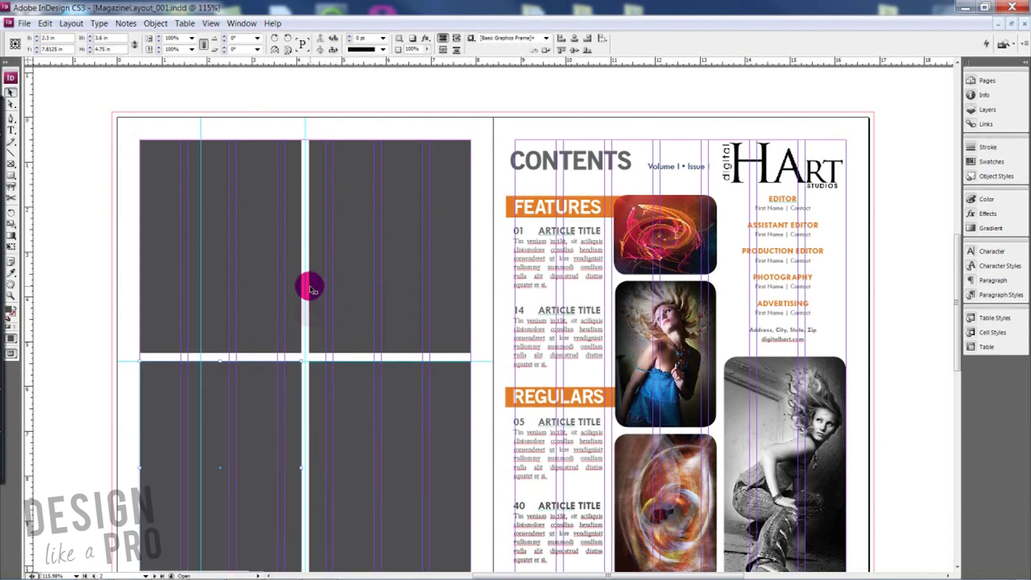
left_click(498, 311)
scroll(494, 314, "down", 3)
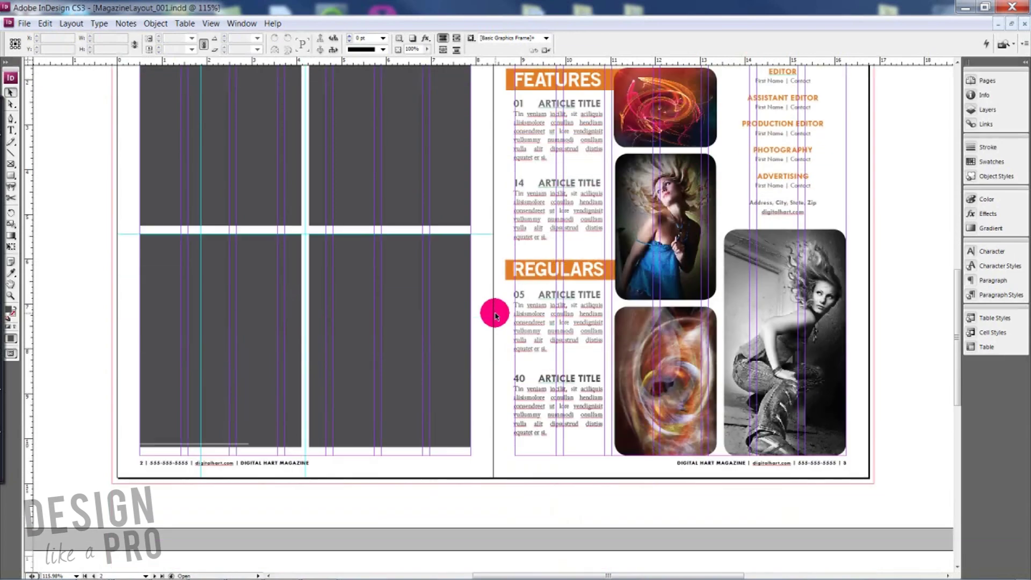
scroll(494, 316, "up", 3)
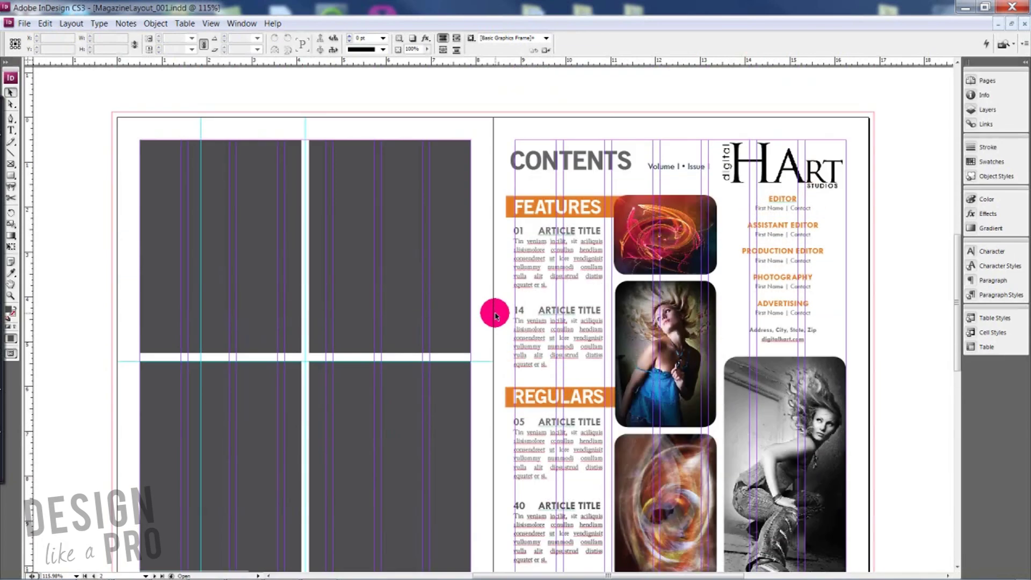
scroll(495, 315, "down", 1)
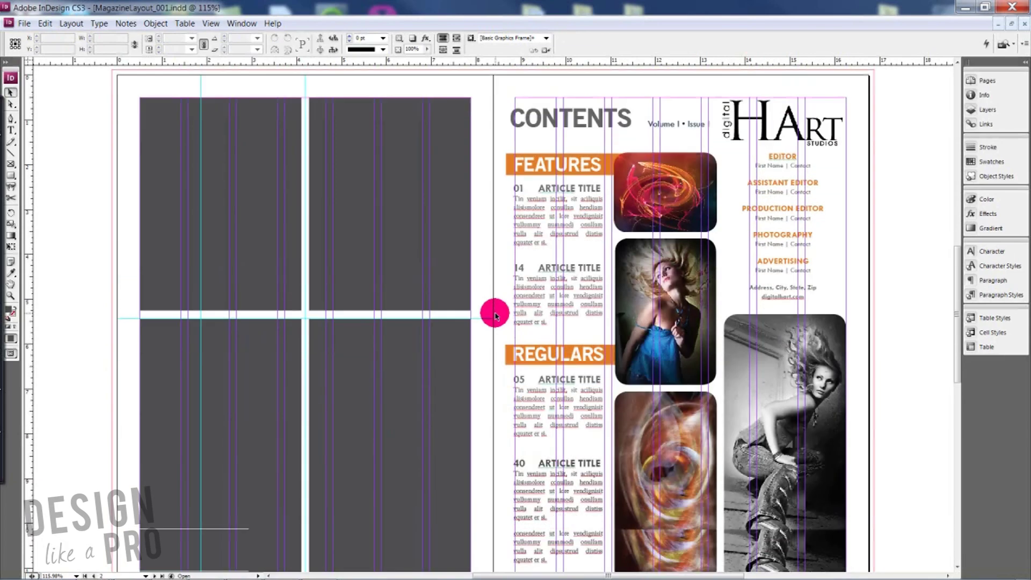
Step: Extend the top-left rectangle's left and top edges out to the bleed line
left_click(239, 198)
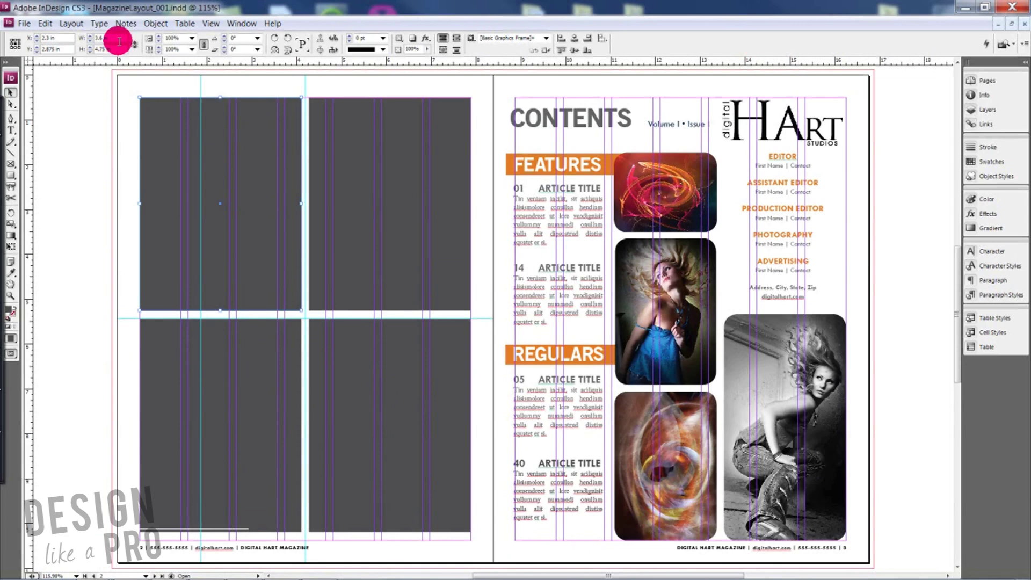
scroll(115, 88, "up", 2)
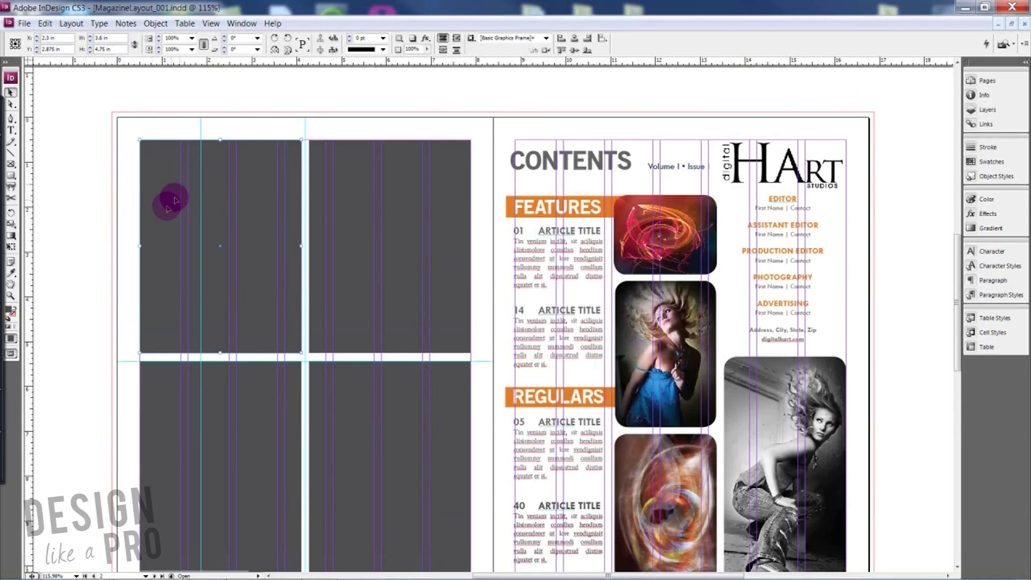
left_click_drag(139, 247, 112, 250)
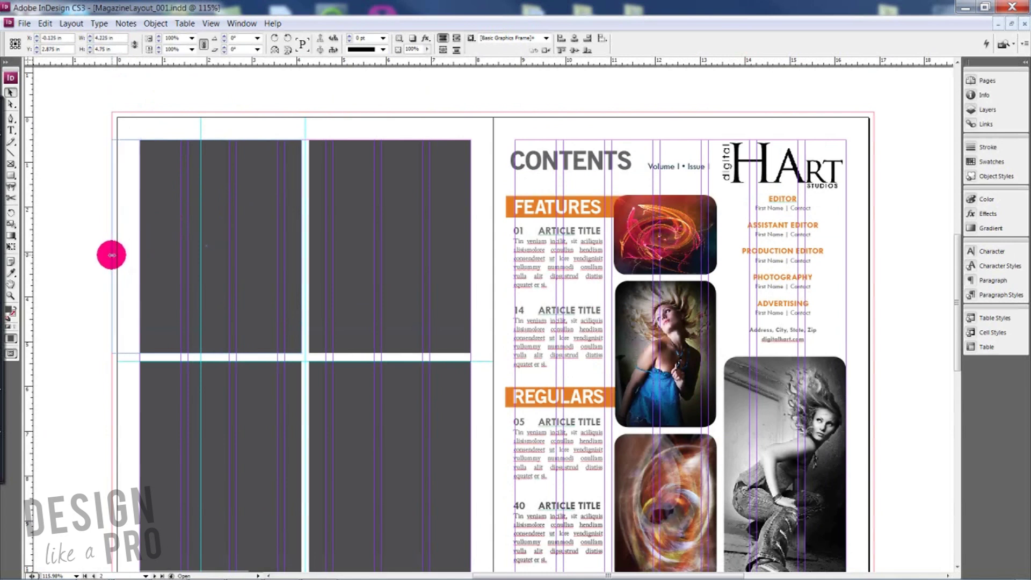
left_click_drag(206, 143, 210, 113)
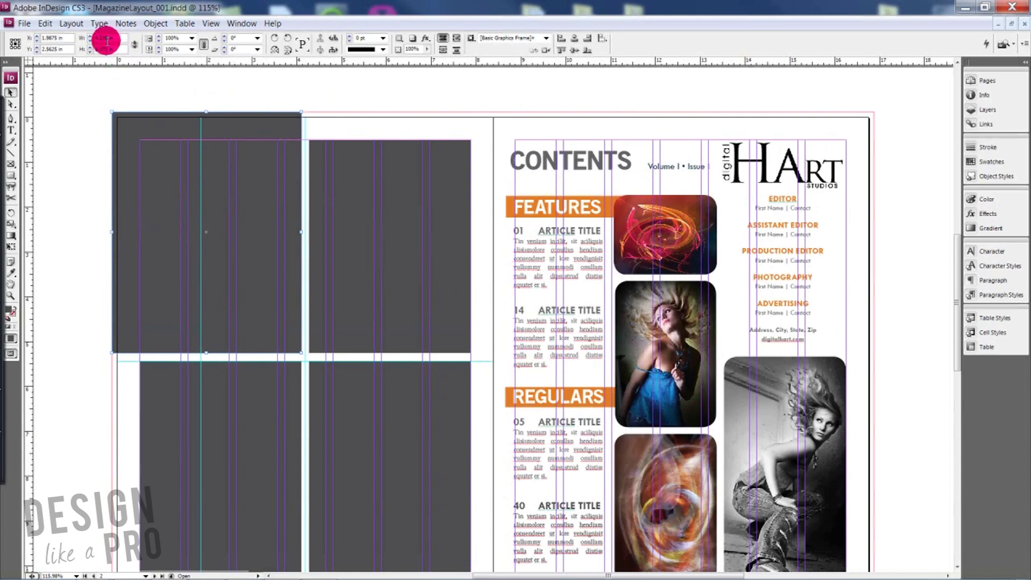
Step: Set the top-left rectangle's width to 4.3 in for the quarter-page ad size with bleed
left_click_drag(108, 41, 156, 72)
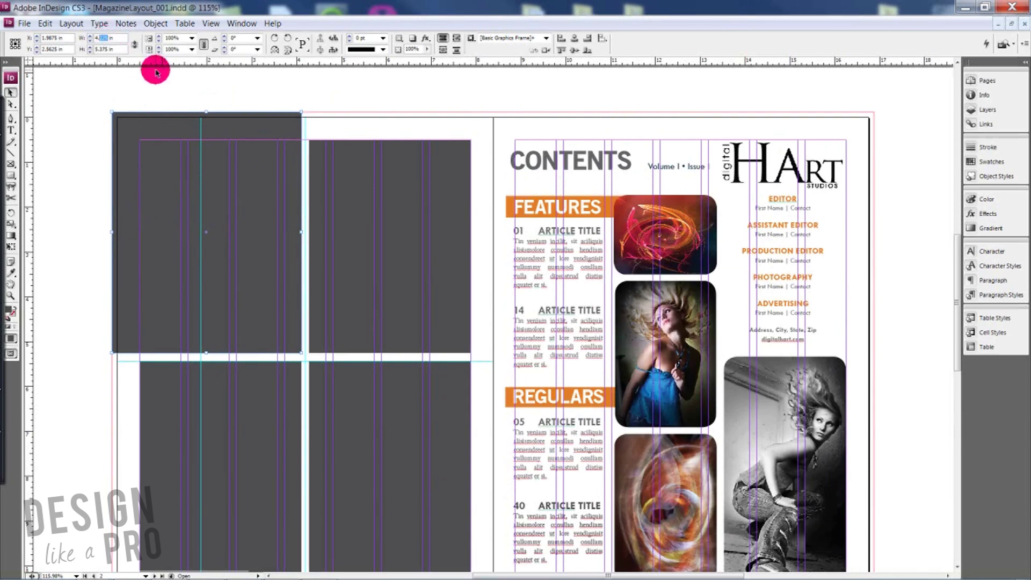
type("3")
key("Tab")
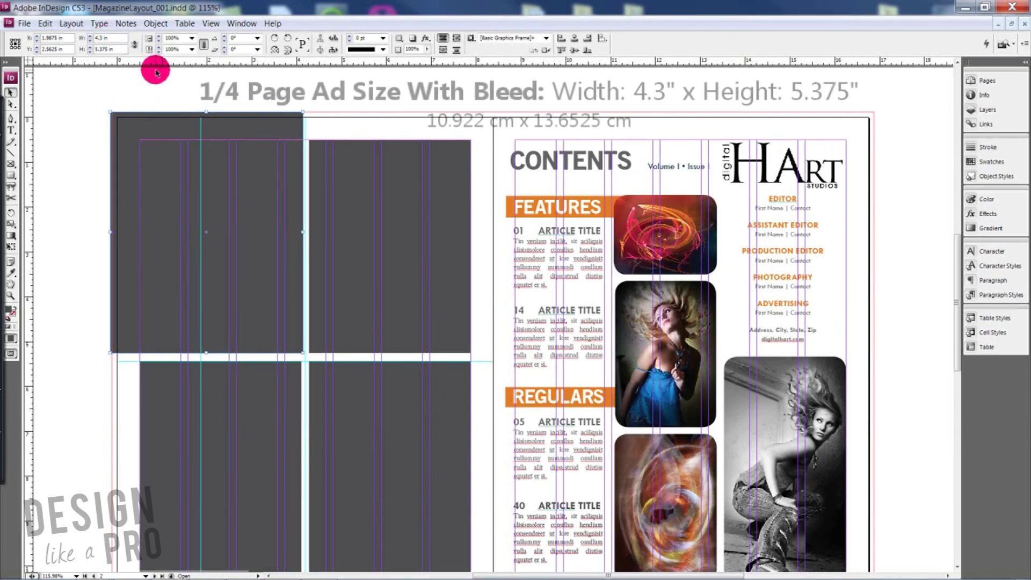
left_click_drag(108, 53, 146, 82)
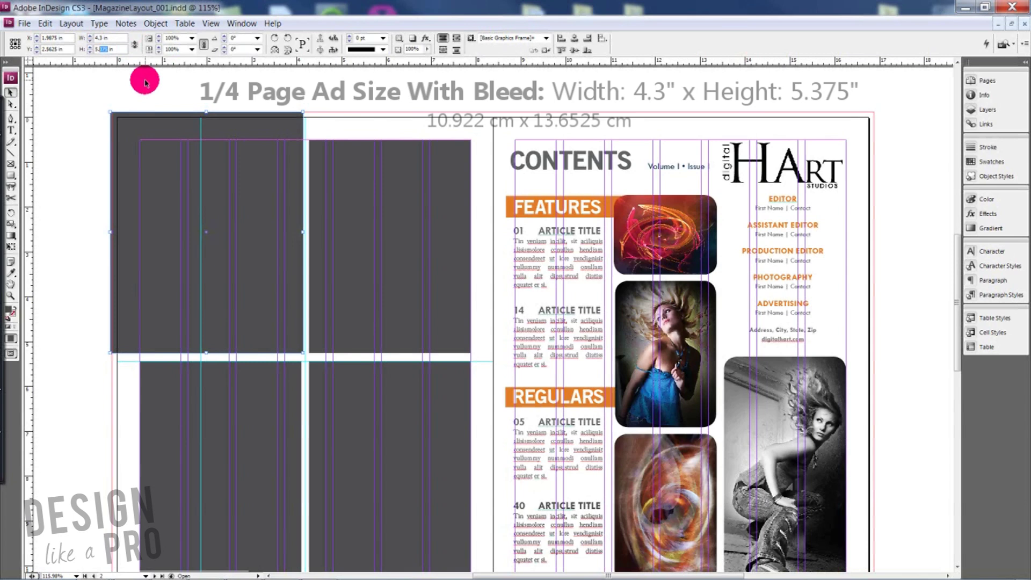
left_click(161, 85)
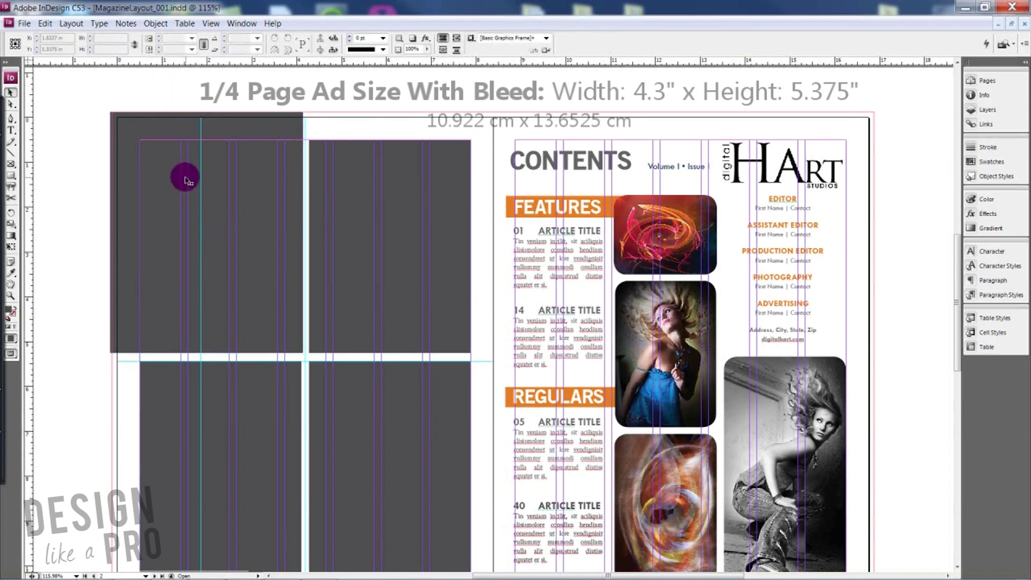
left_click(303, 142)
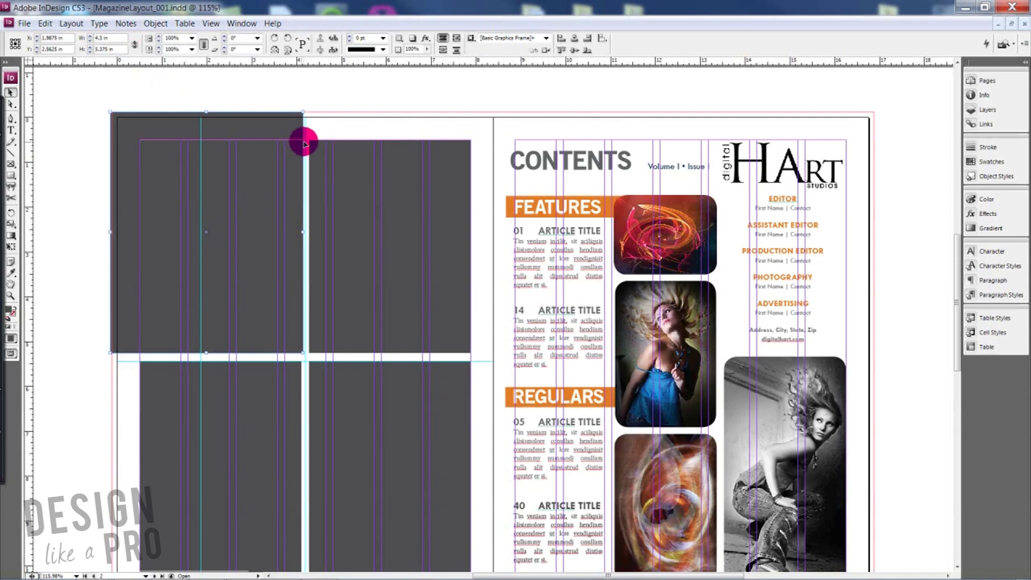
left_click(103, 163)
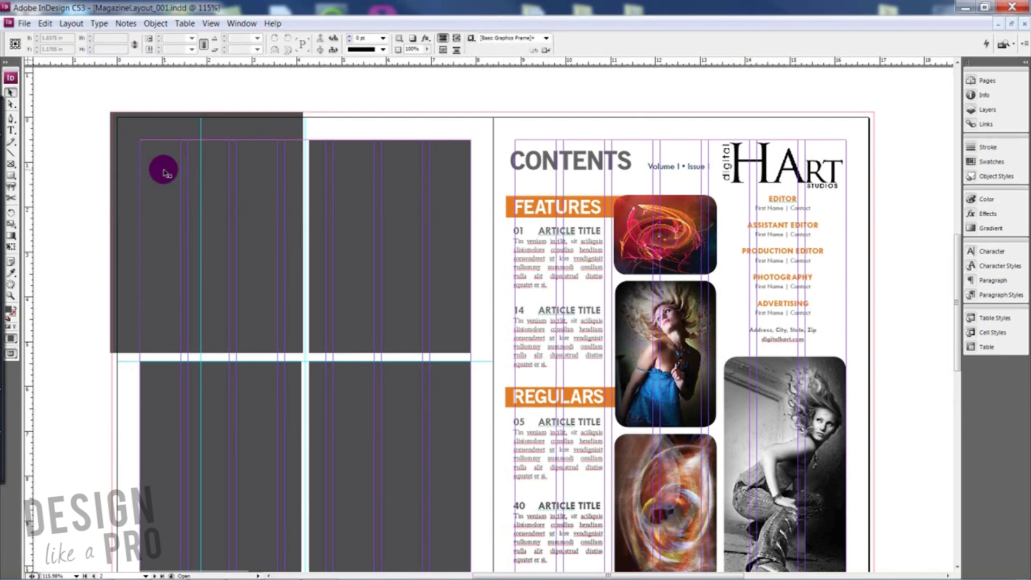
Step: Preview the spread without guides and bleed, and return to the normal view
key("w")
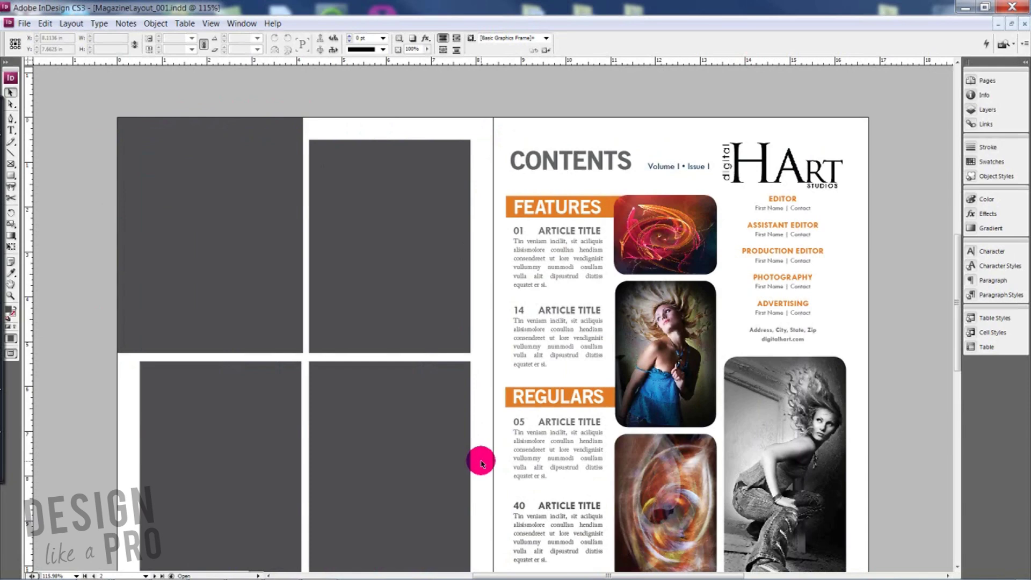
scroll(411, 371, "down", 2)
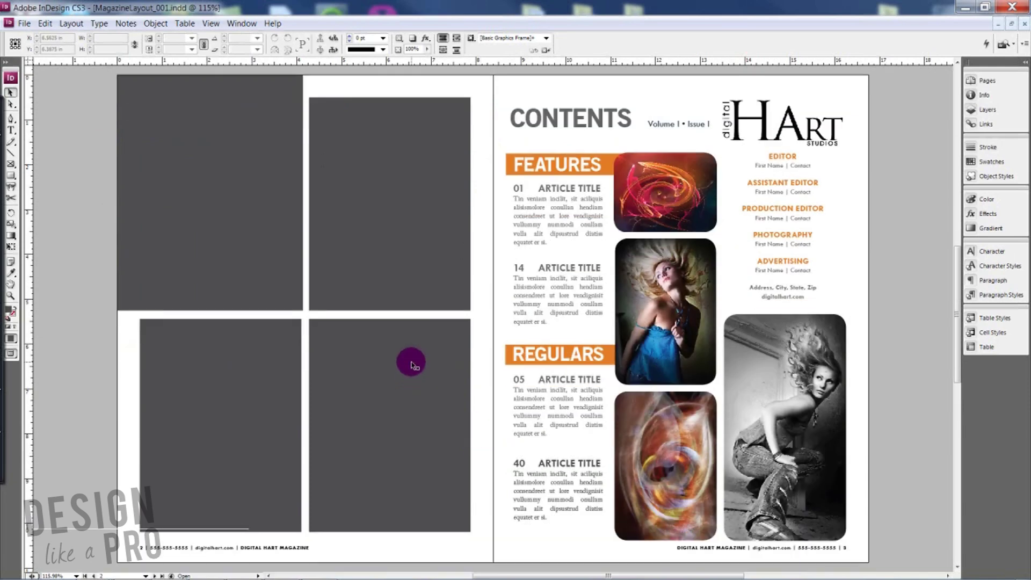
scroll(411, 364, "up", 3)
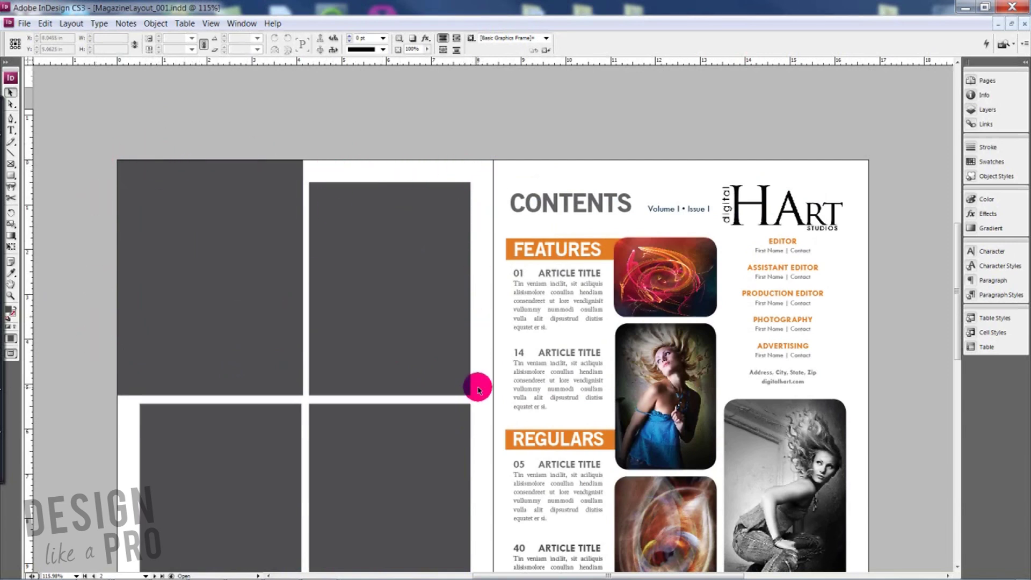
key("w")
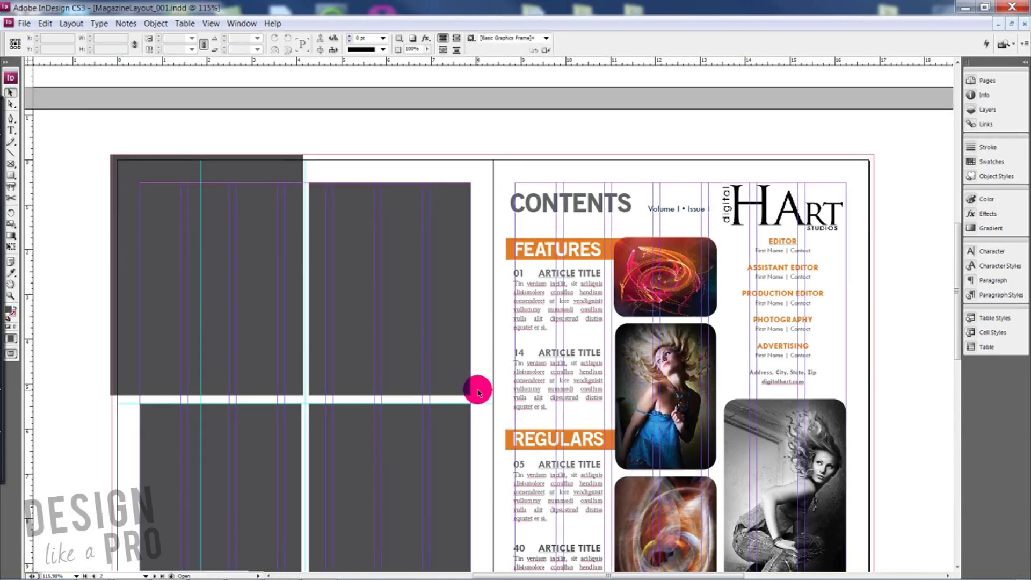
scroll(478, 391, "down", 3)
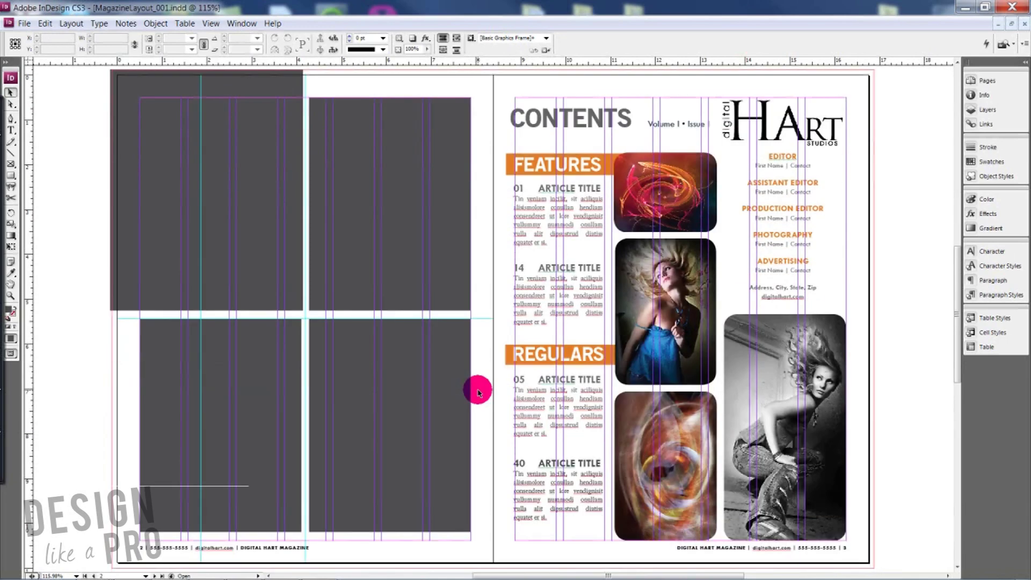
Step: Delete the top-right, bottom-right and bottom-left rectangles on the left page, keeping only the bleed-sized one
left_click(322, 195)
key("Delete")
left_click(364, 455)
key("Delete")
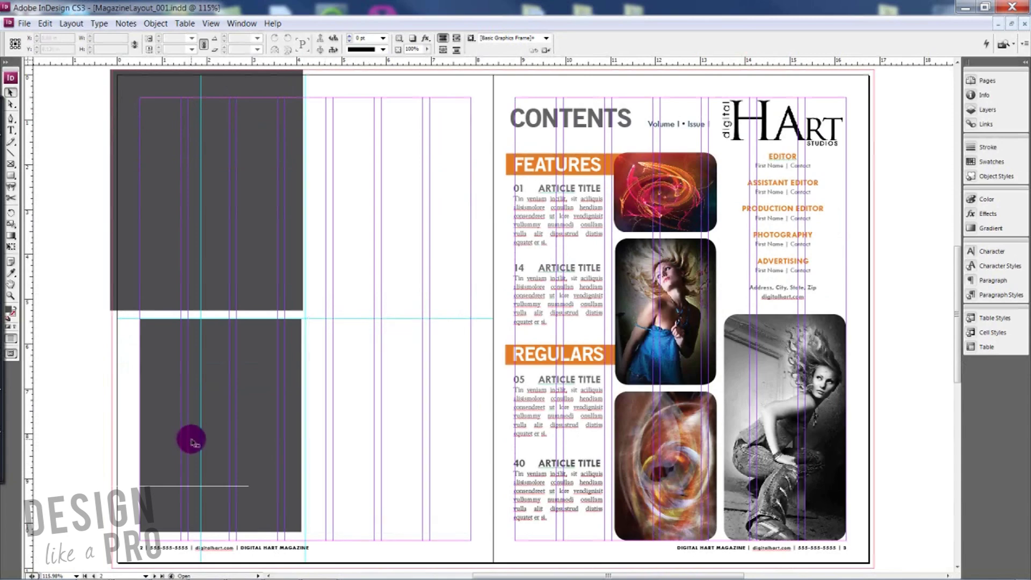
left_click(189, 438)
key("Delete")
Step: Move the remaining rectangle into the top-left margin corner and stretch it to the right margin and the horizontal centre guide
left_click(232, 239)
scroll(242, 248, "down", 2)
scroll(242, 226, "down", 2)
scroll(242, 205, "up", 6)
left_click_drag(239, 204, 279, 232)
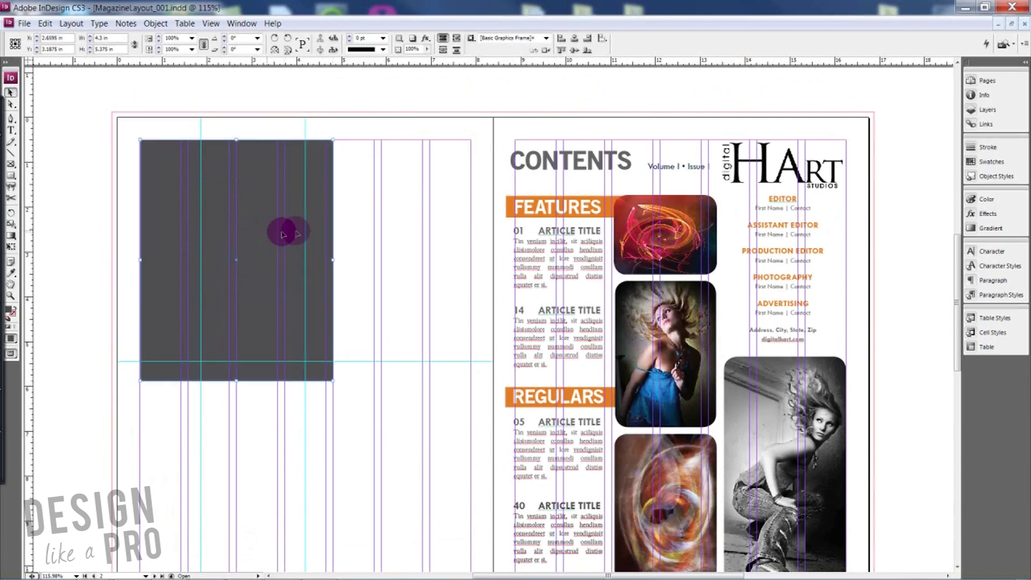
left_click_drag(334, 260, 470, 261)
left_click_drag(306, 380, 308, 359)
left_click_drag(142, 250, 140, 250)
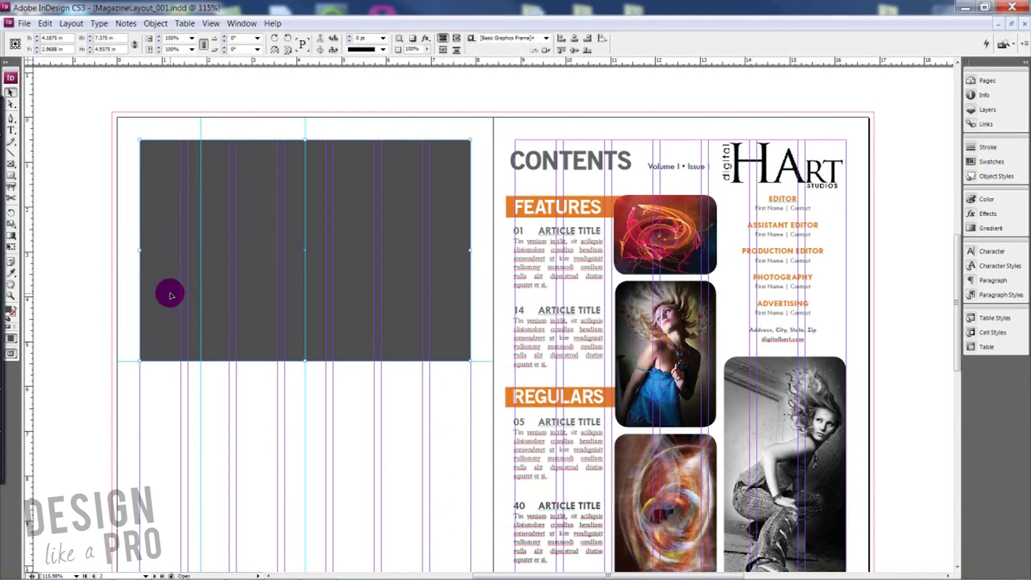
Step: Set the rectangle to 7.5 in wide and 4.75 in high for the half-page ad size without bleed
left_click(110, 37)
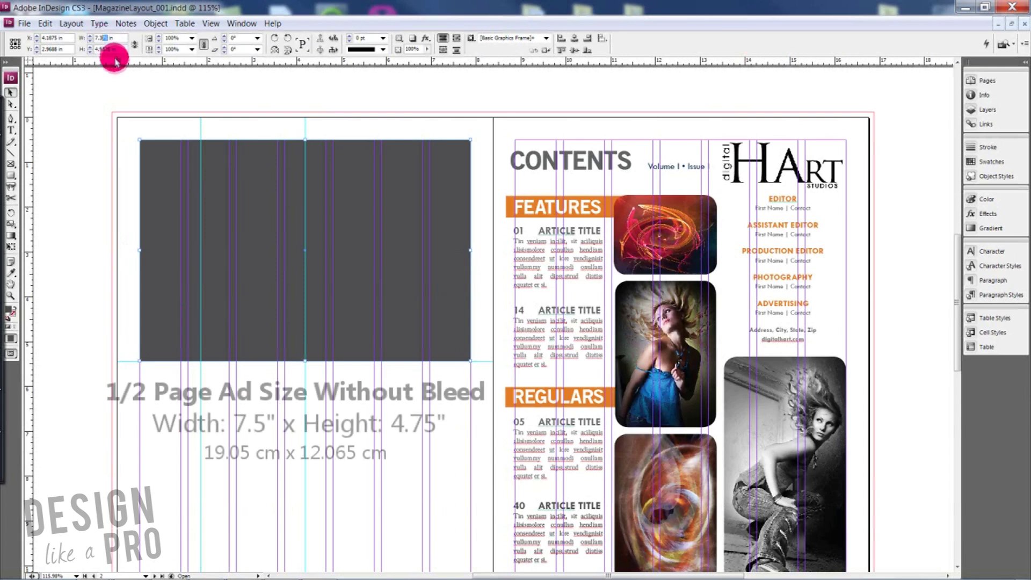
type(".5")
key("Tab")
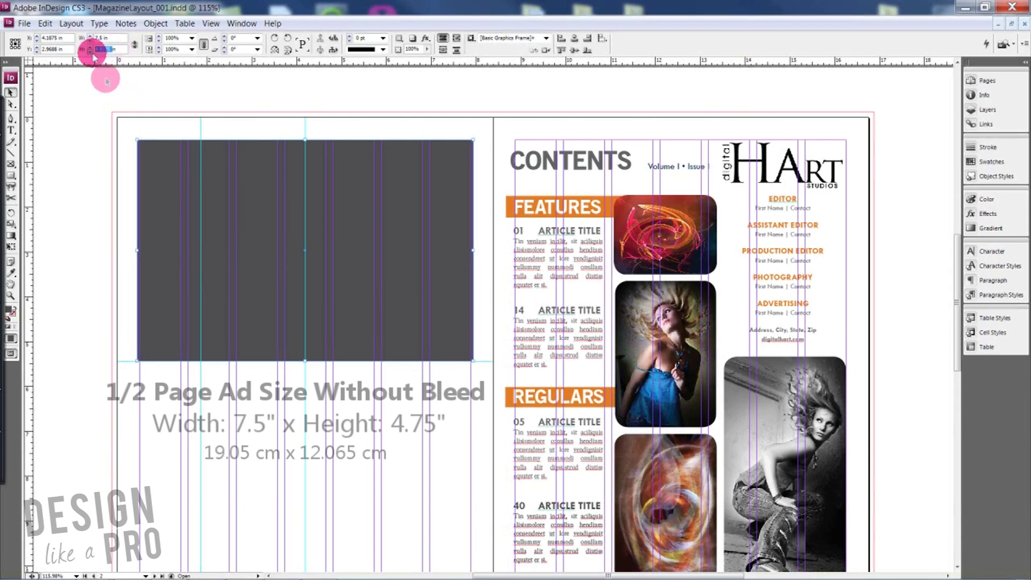
type("5")
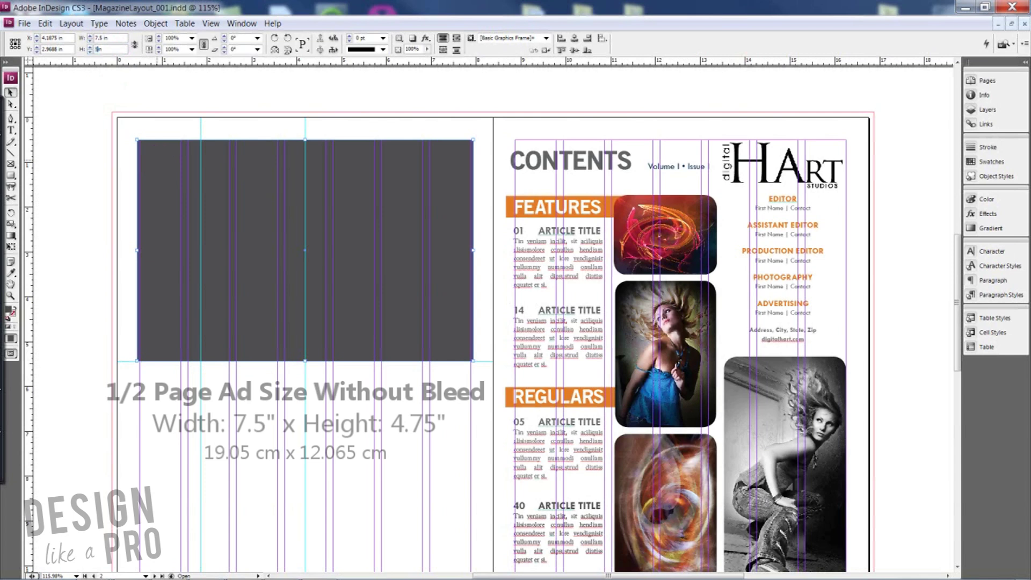
key("Return")
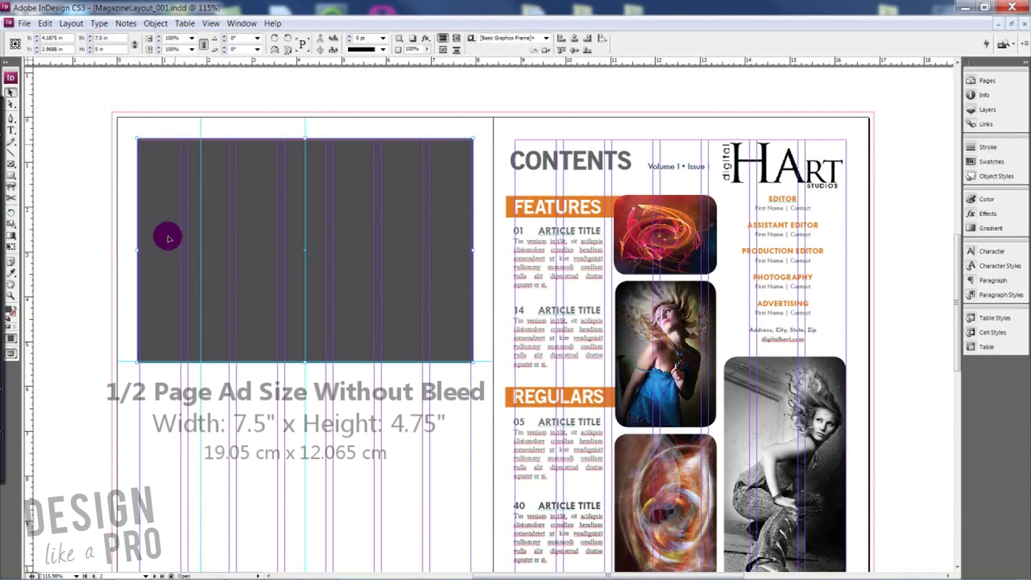
left_click(97, 49)
type("4.75")
key("Return")
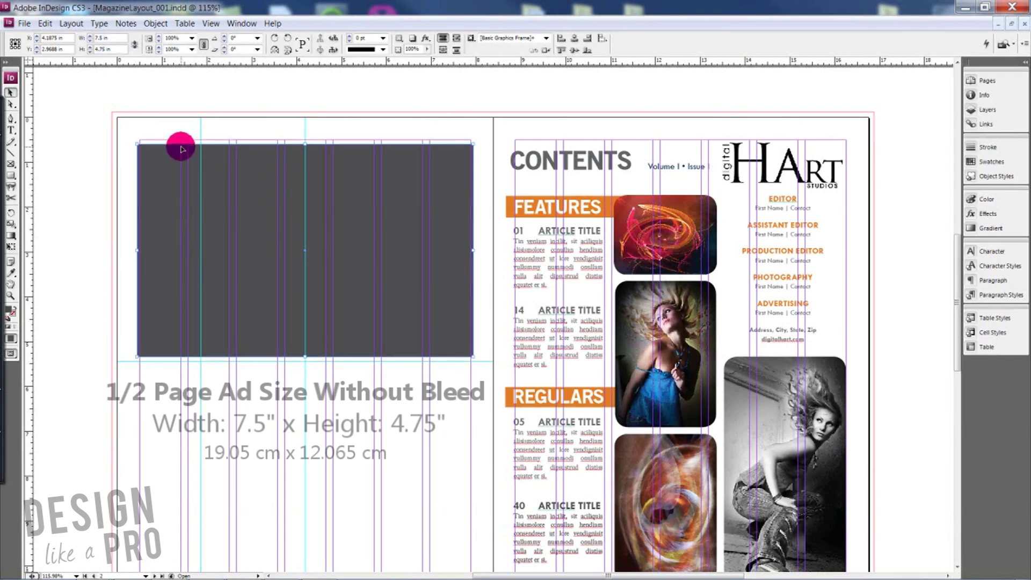
Step: Nudge the half-page rectangle up to the top margin and preview the spread without guides
key("shift+Up")
key("Down")
key("Down")
key("Down")
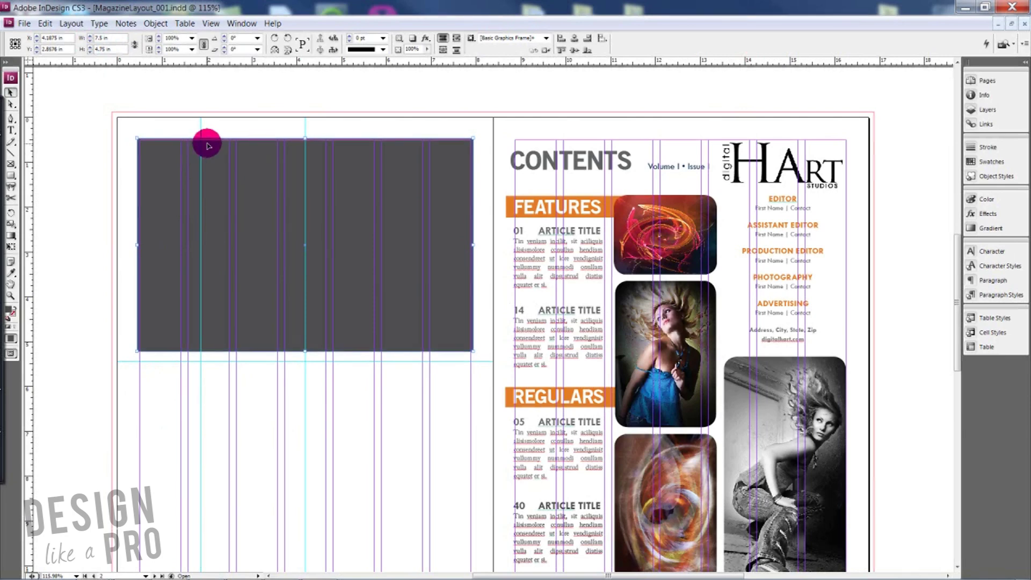
left_click(489, 240)
key("w")
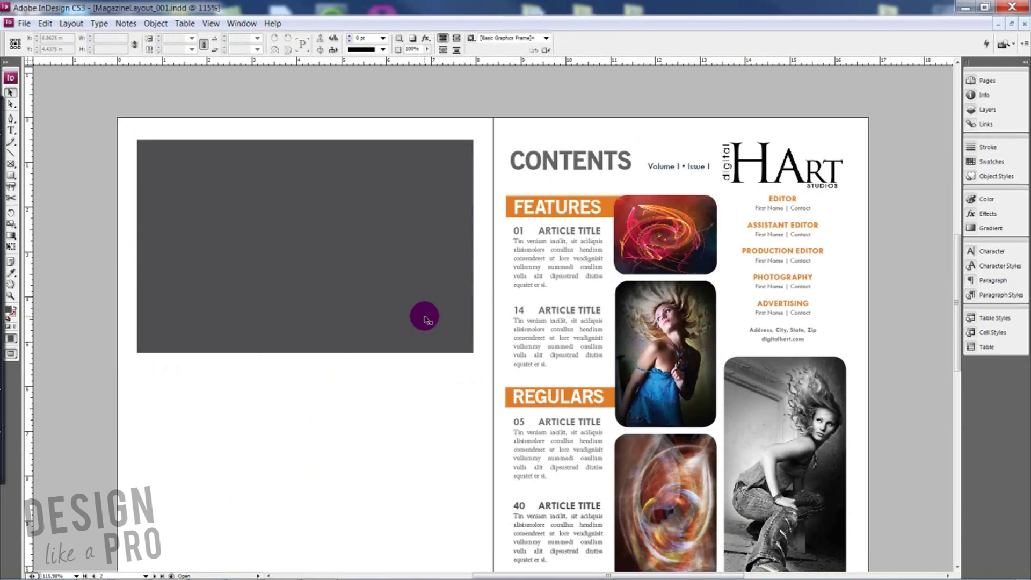
key("w")
Step: Copy the half-page rectangle straight down to the bottom margin and preview the two stacked ads
left_click(249, 144)
left_click_drag(246, 301, 242, 366)
left_click(490, 356)
key("w")
left_click(497, 389)
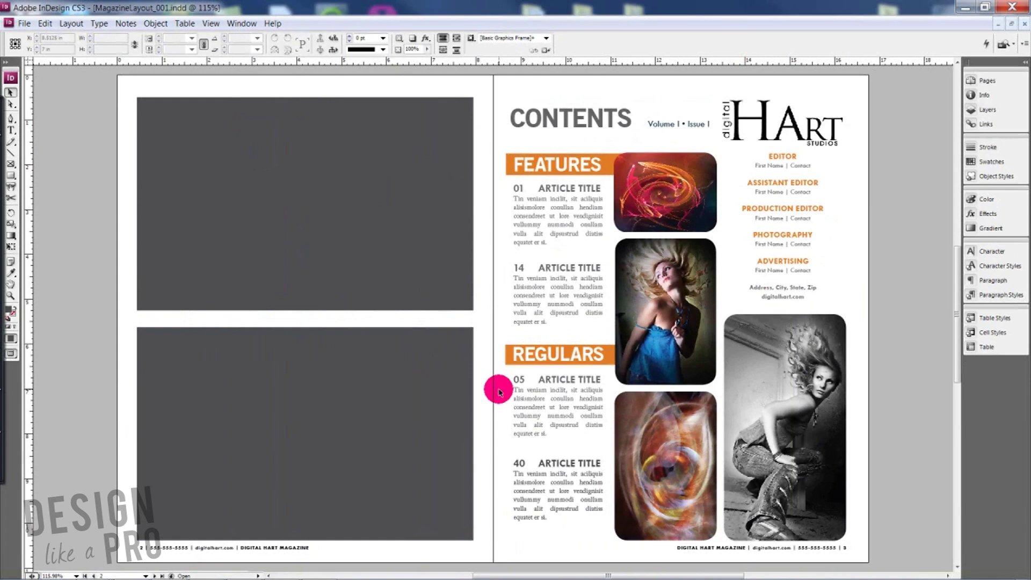
Step: Narrow the lower rectangle to about 3.6 in wide and copy it across to the right margin
left_click(441, 387)
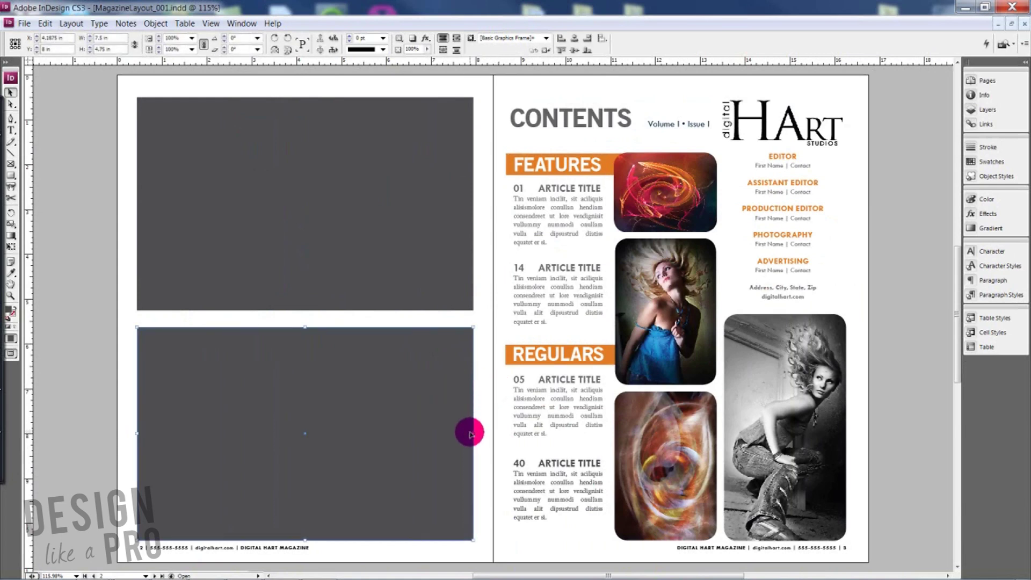
left_click_drag(473, 433, 298, 433)
key("w")
left_click_drag(191, 414, 356, 414)
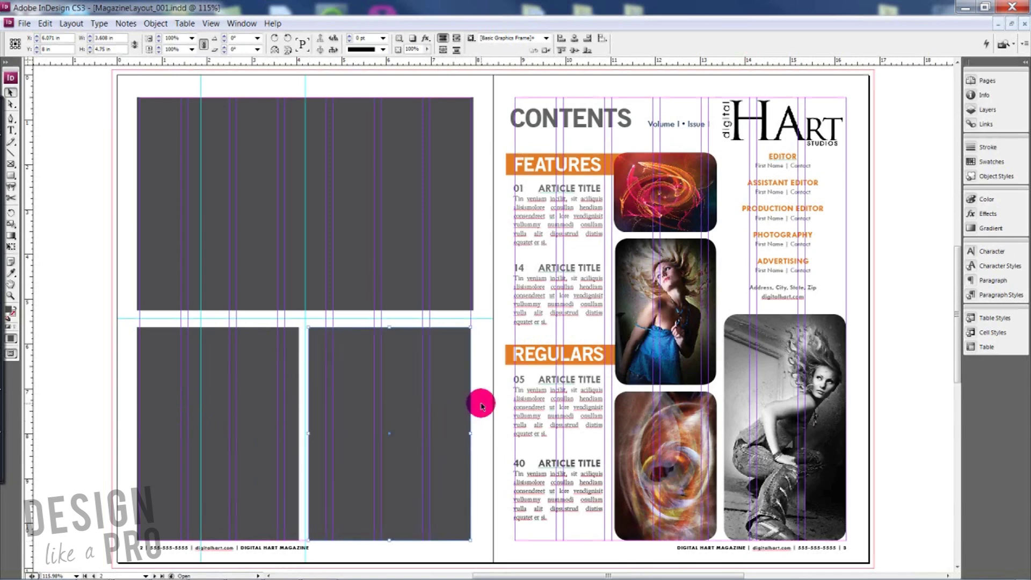
Step: Preview the half-page ad above the two quarter-page ads without guides, and return to the normal view
left_click(481, 406)
key("w")
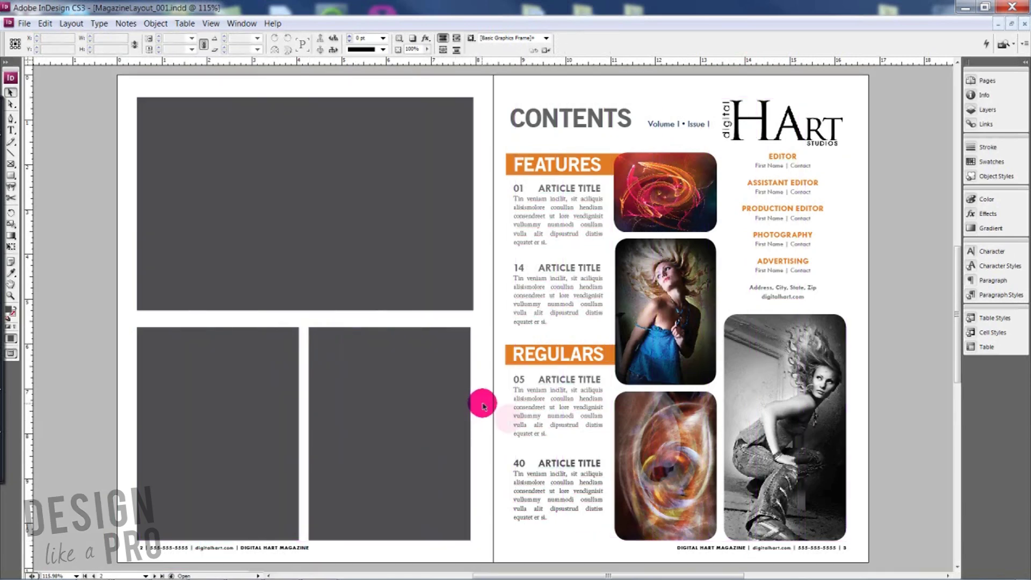
left_click(476, 403)
key("w")
Step: Delete both lower quarter-page rectangles, keeping only the half-page rectangle at the top
left_click(456, 404)
key("Delete")
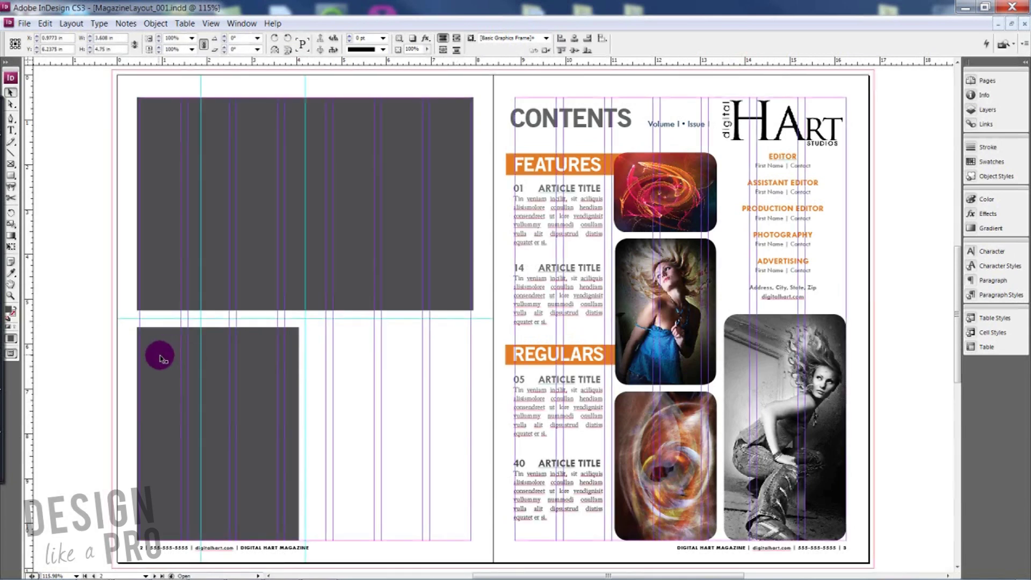
left_click(160, 354)
key("Delete")
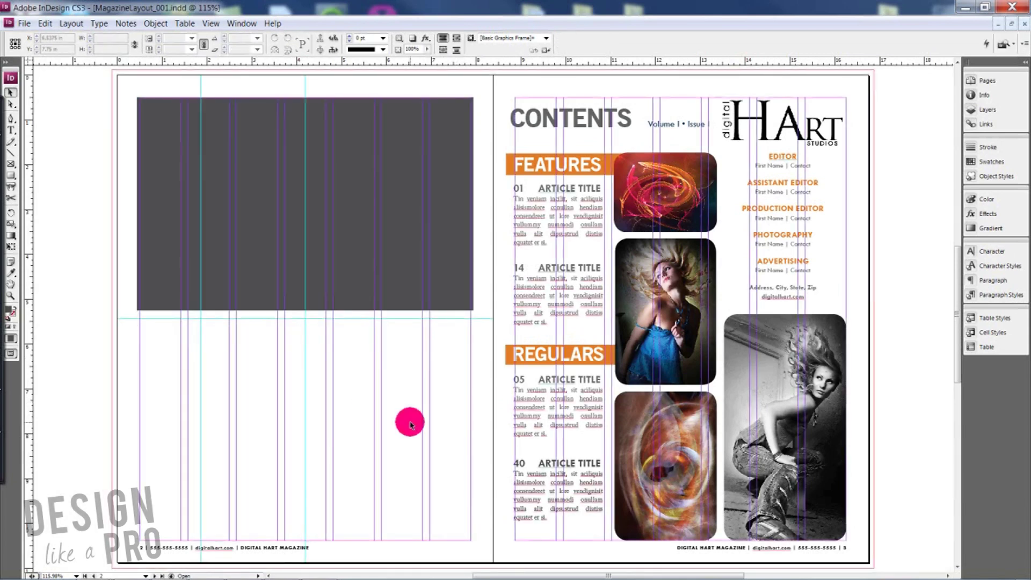
Step: Extend the half-page rectangle's left and top edges to the bleed line and its right edge to the spine
scroll(410, 422, "up", 3)
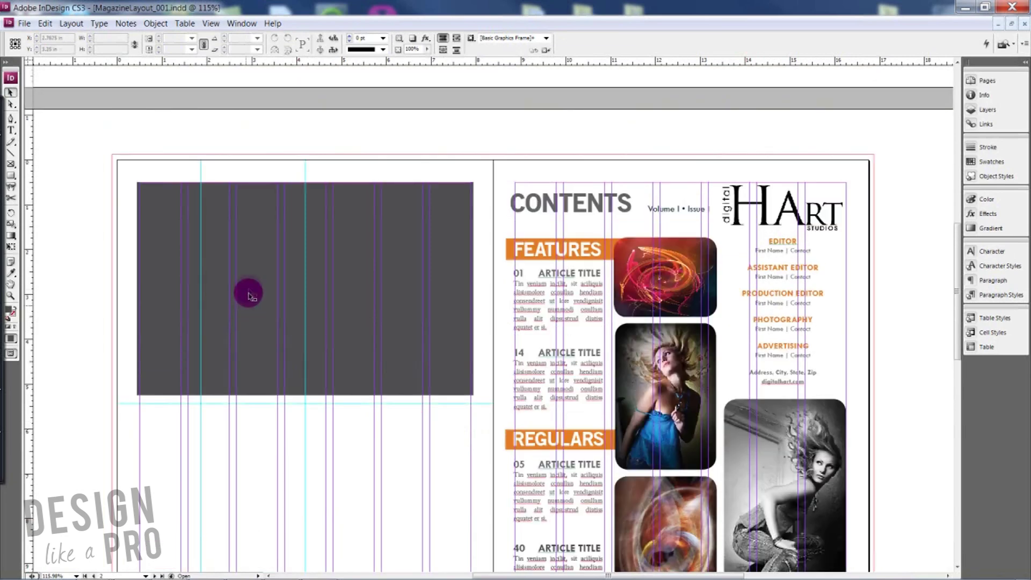
left_click(136, 288)
left_click_drag(137, 289, 112, 289)
left_click_drag(293, 191, 327, 154)
left_click_drag(466, 276, 493, 276)
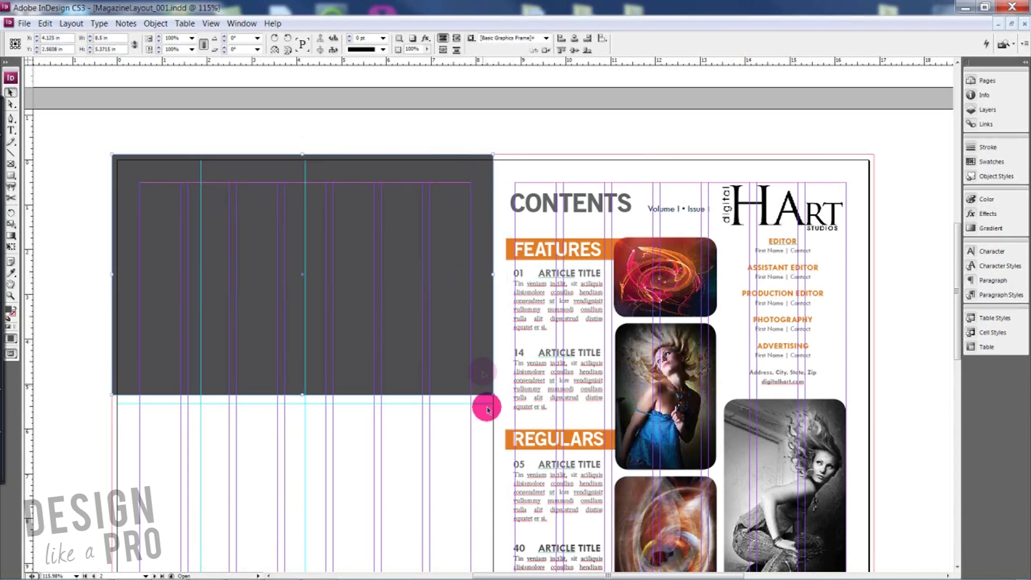
Step: Check the extended rectangle in preview mode, return to the normal view and reselect it
left_click(487, 441)
key("w")
key("w")
left_click(437, 336)
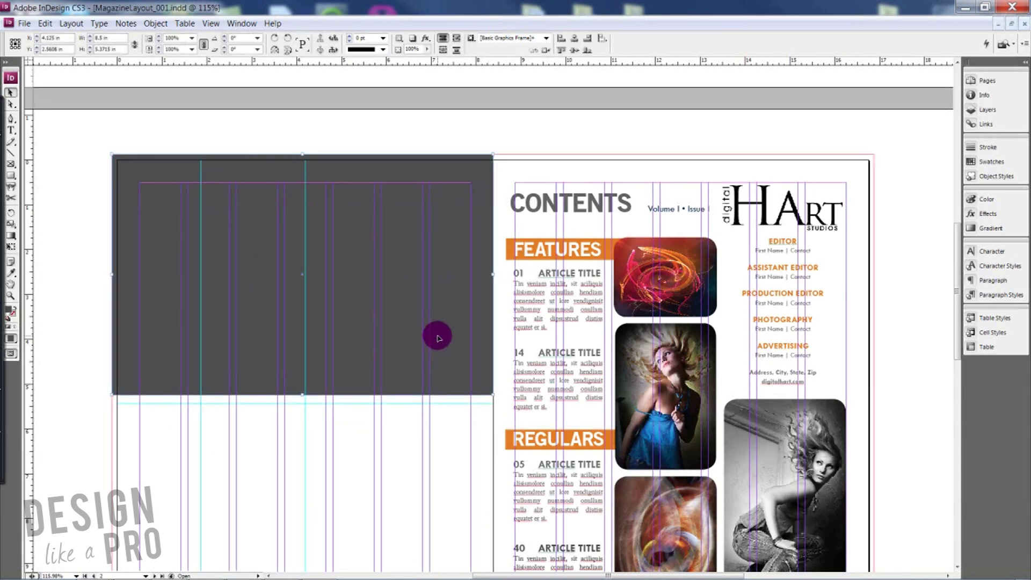
Step: Set the rectangle's height to 5.5 in for the half-page ad size with bleed
left_click_drag(107, 36, 109, 37)
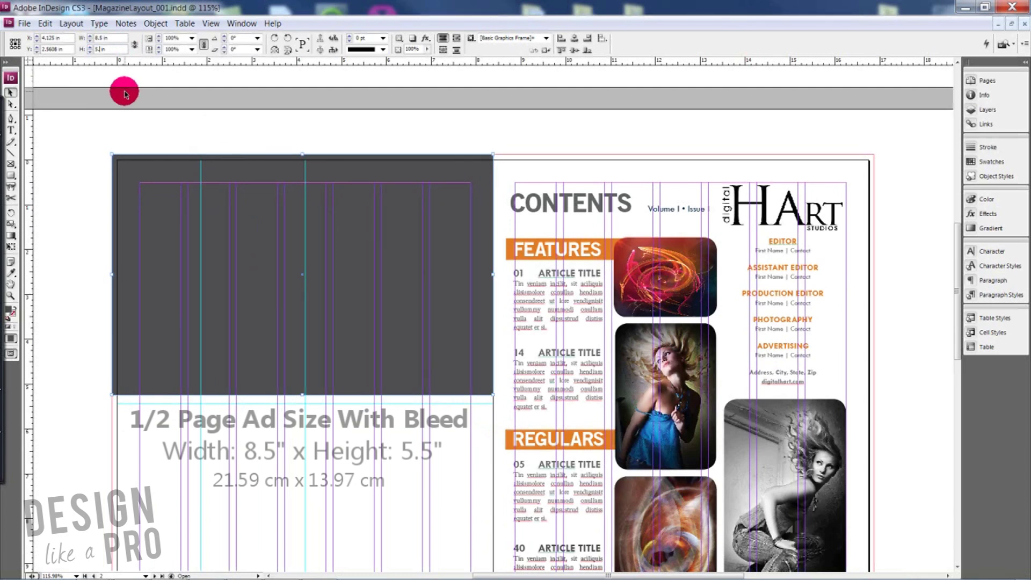
key("Return")
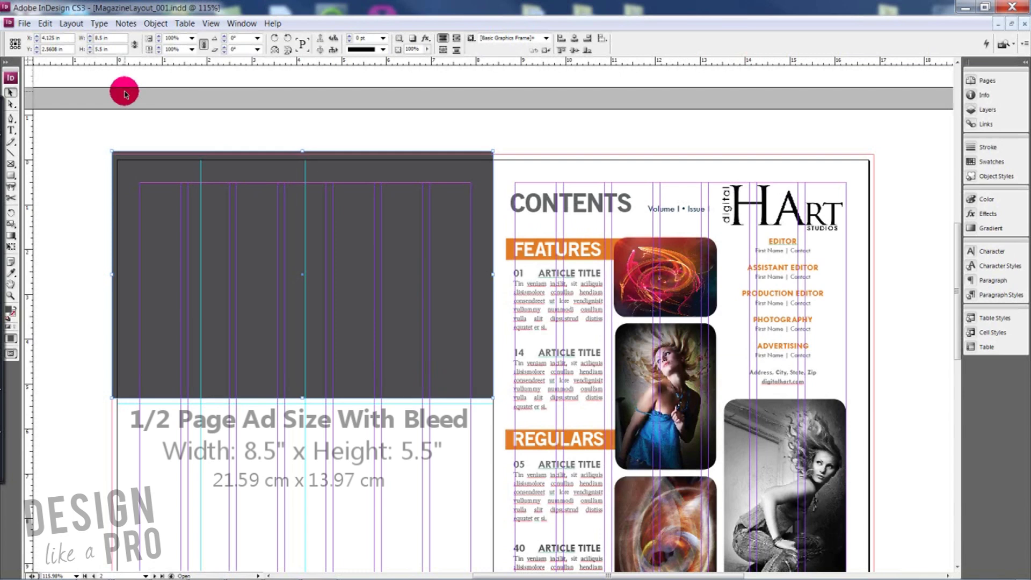
left_click(124, 95)
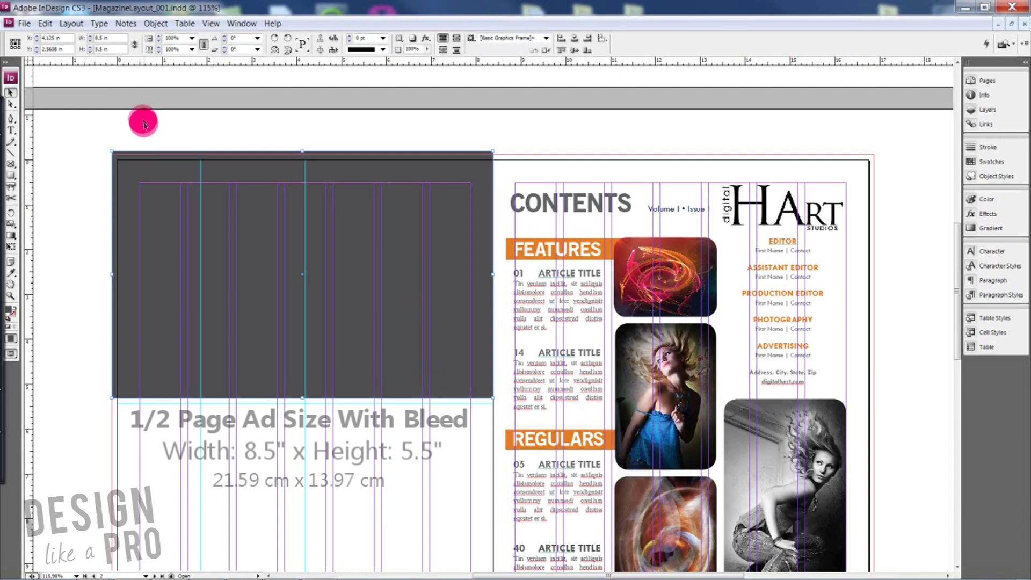
Step: Preview the half-page bleed ad trimmed to the page, and return to the normal view
left_click(194, 212)
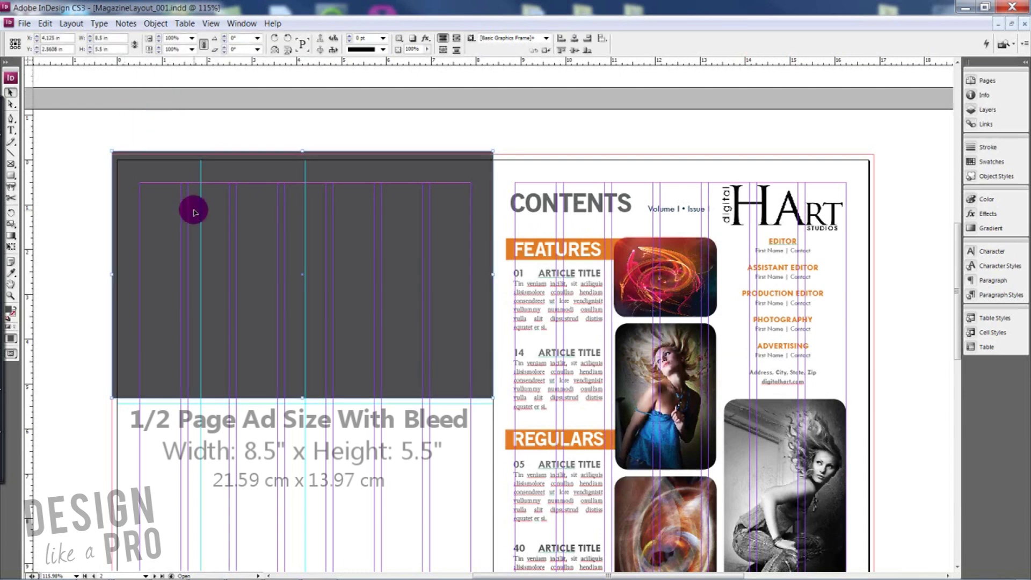
key("w")
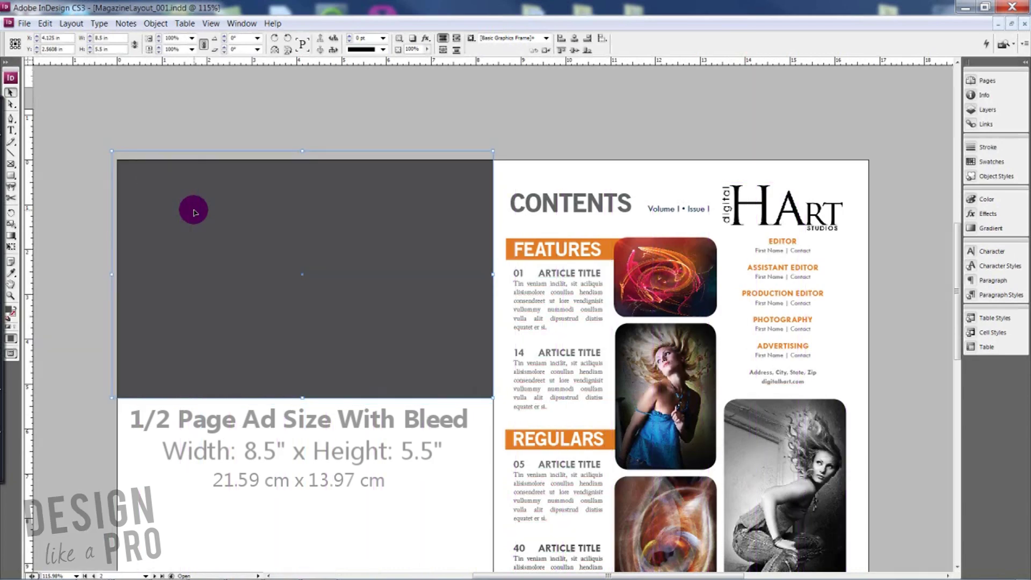
scroll(194, 212, "down", 3)
scroll(194, 212, "up", 1)
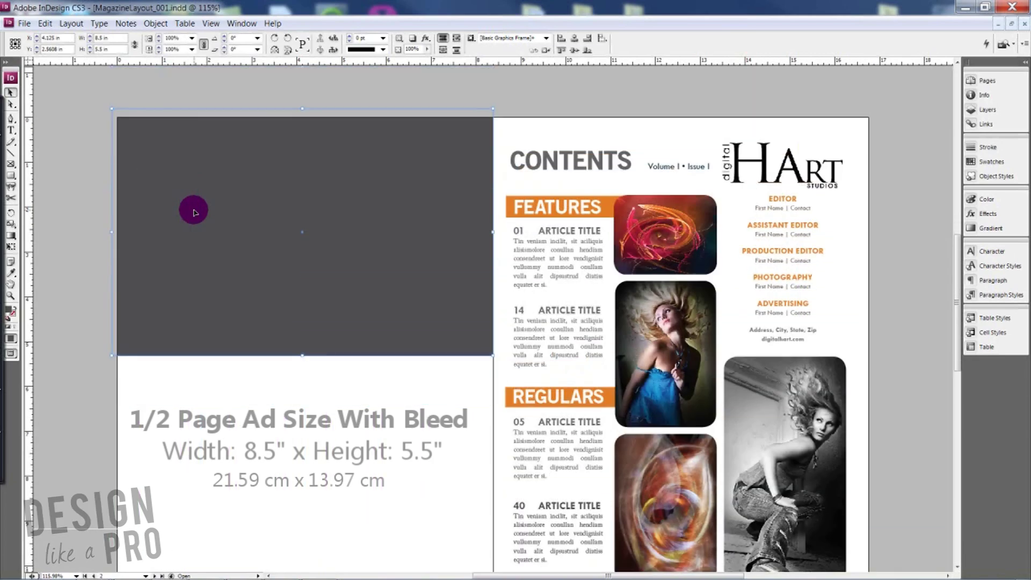
key("w")
Step: Extend the rectangle's bottom edge to the bottom bleed line and set its height to 11.125 in for the full-page ad with bleed
scroll(195, 212, "down", 4)
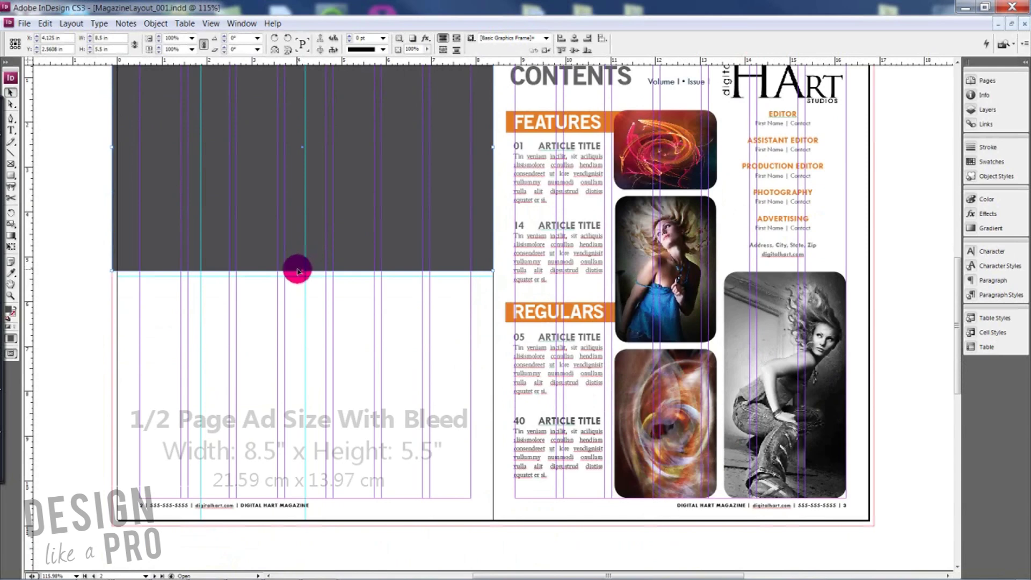
left_click_drag(302, 270, 302, 525)
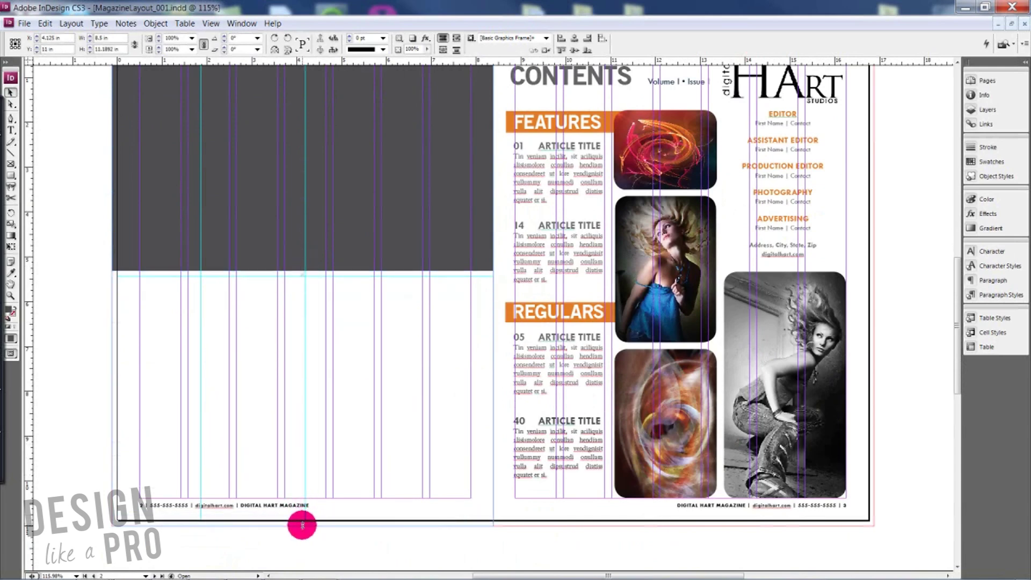
scroll(424, 512, "up", 4)
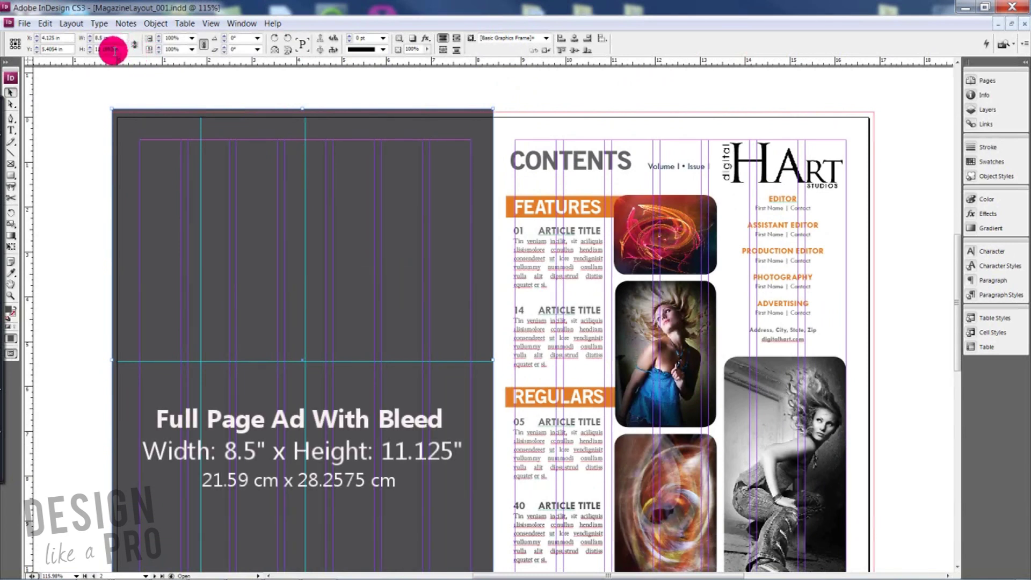
left_click_drag(113, 49, 107, 50)
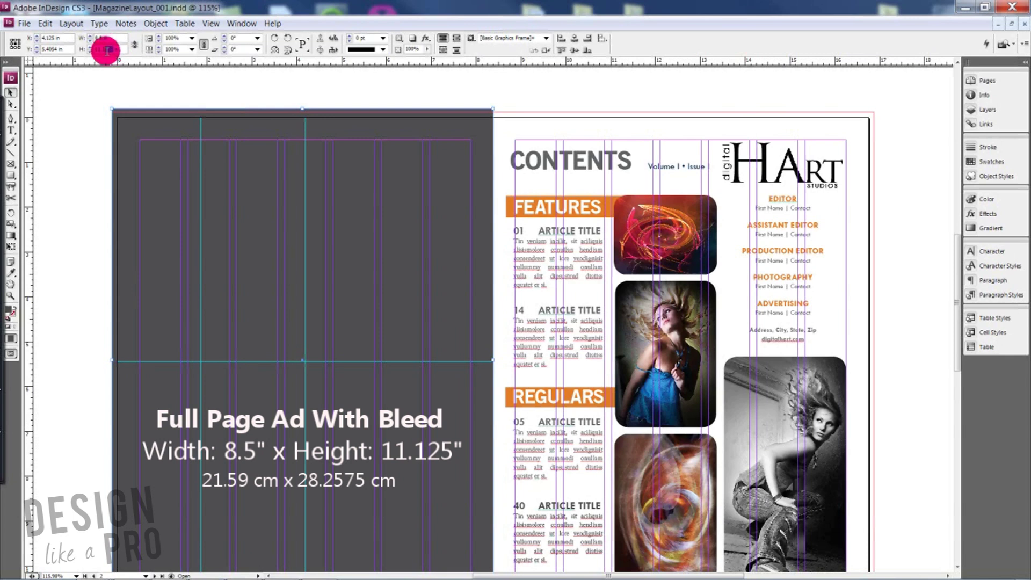
type("11.125")
type("25")
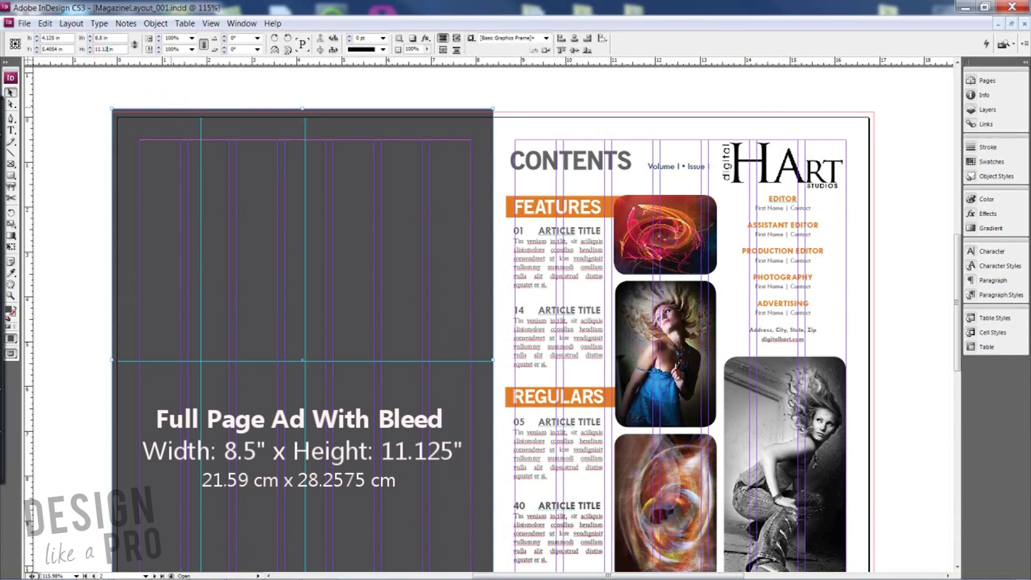
left_click(171, 110)
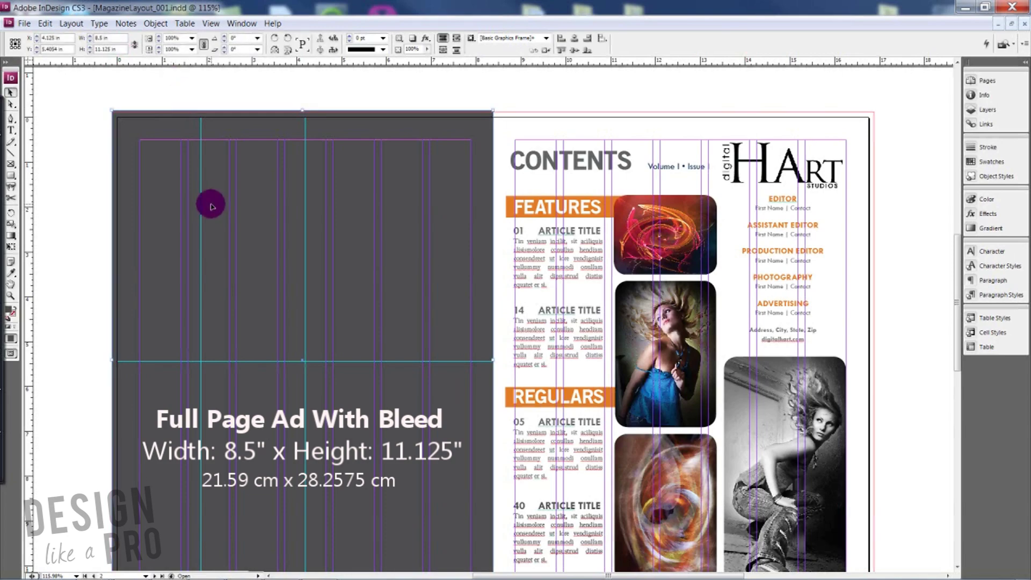
Step: Shrink the full-page rectangle on the left page so all four edges sit on the page margins
scroll(211, 206, "down", 3)
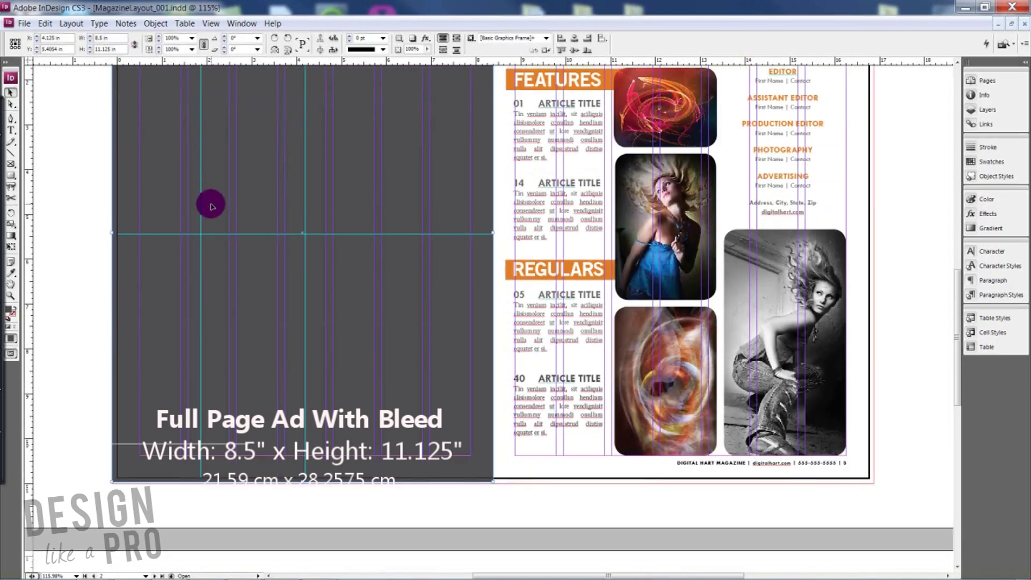
scroll(211, 207, "up", 1)
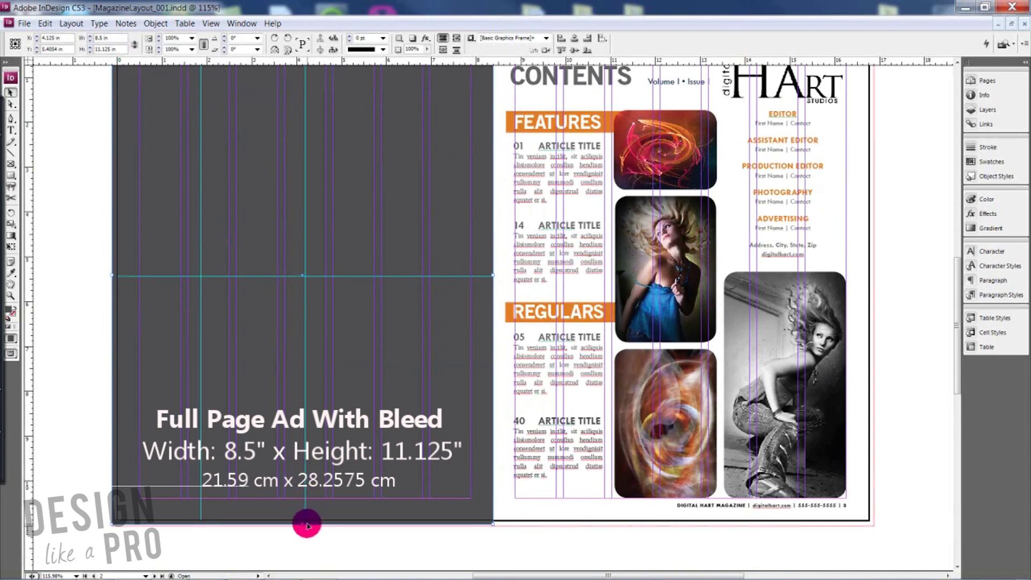
left_click_drag(303, 525, 304, 498)
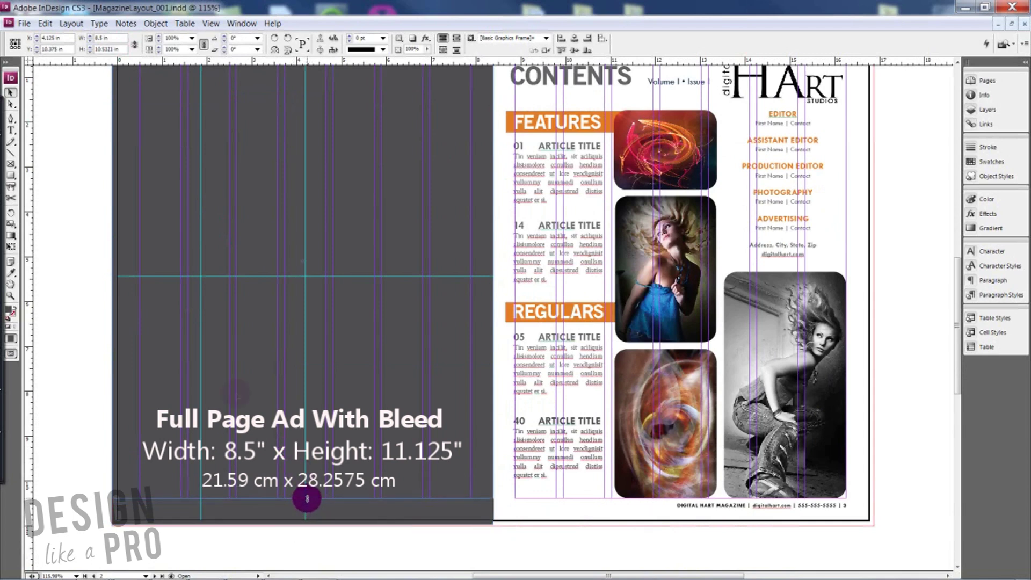
left_click_drag(111, 261, 140, 261)
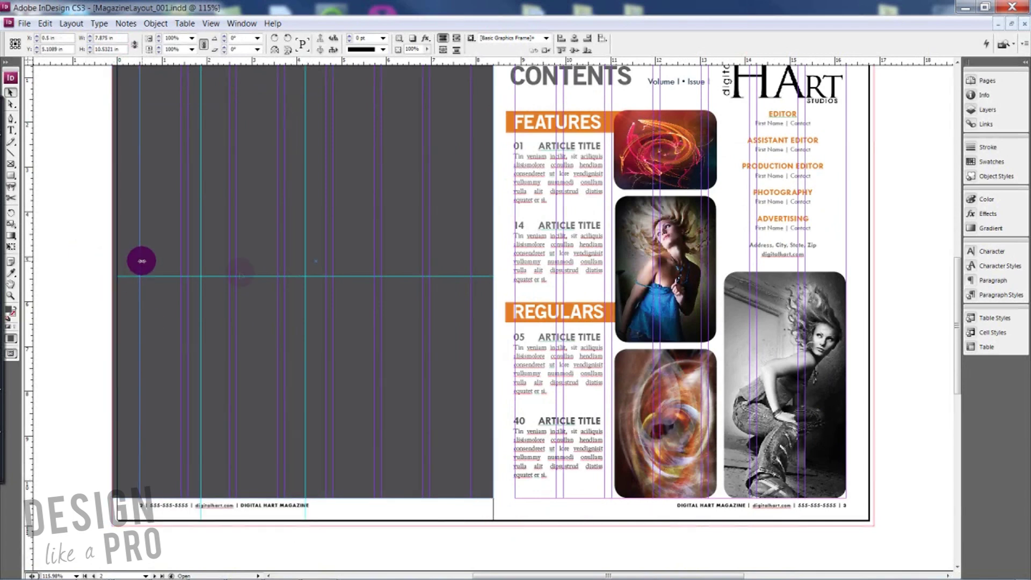
left_click_drag(493, 263, 471, 263)
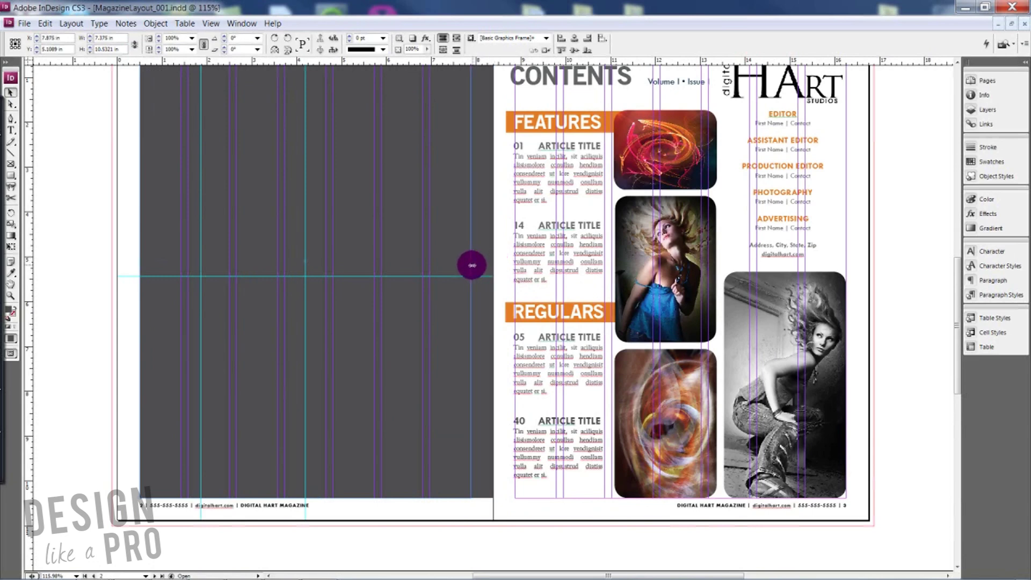
scroll(441, 242, "up", 6)
left_click_drag(302, 280, 304, 308)
left_click_drag(336, 356, 333, 351)
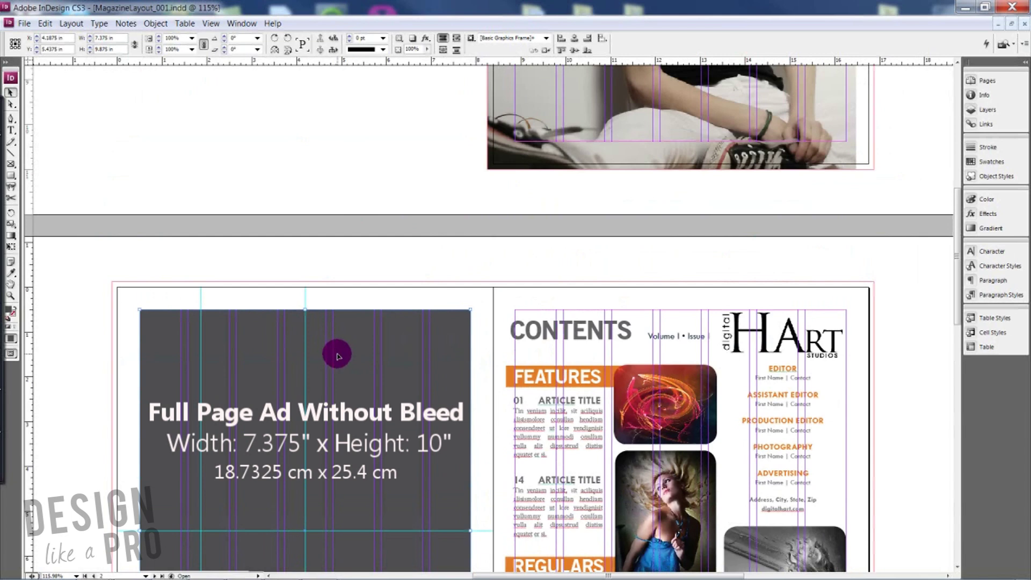
Step: Set the rectangle's height to 10 in for the full-page ad size without bleed
left_click(104, 49)
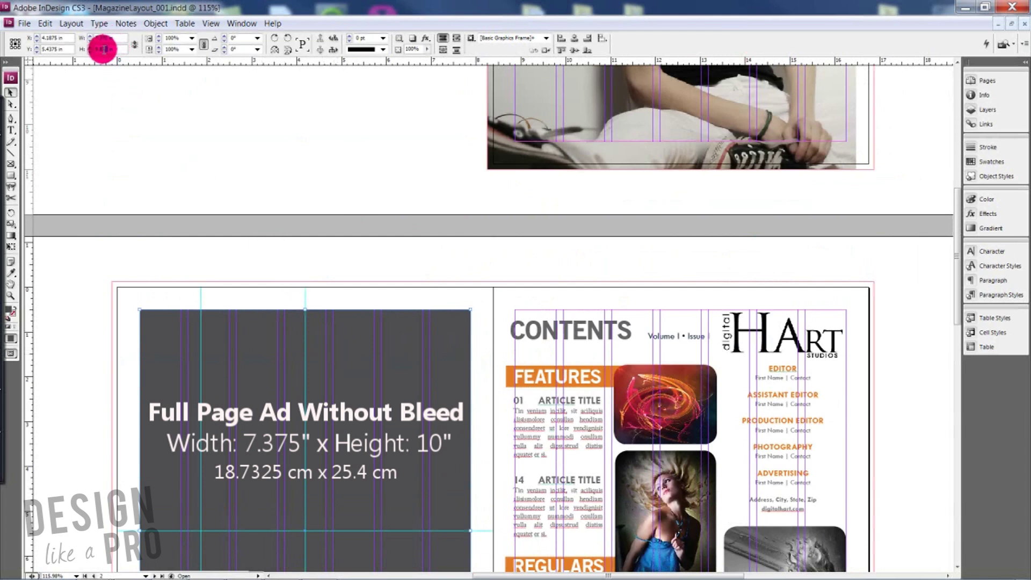
type("10")
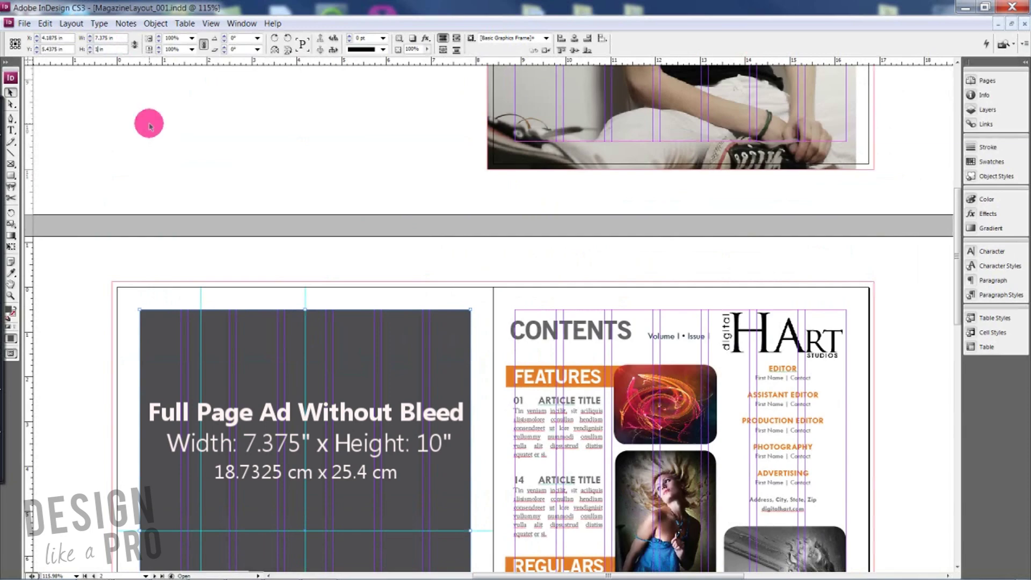
key("Return")
scroll(149, 125, "up", 1)
scroll(202, 200, "down", 7)
scroll(204, 203, "up", 2)
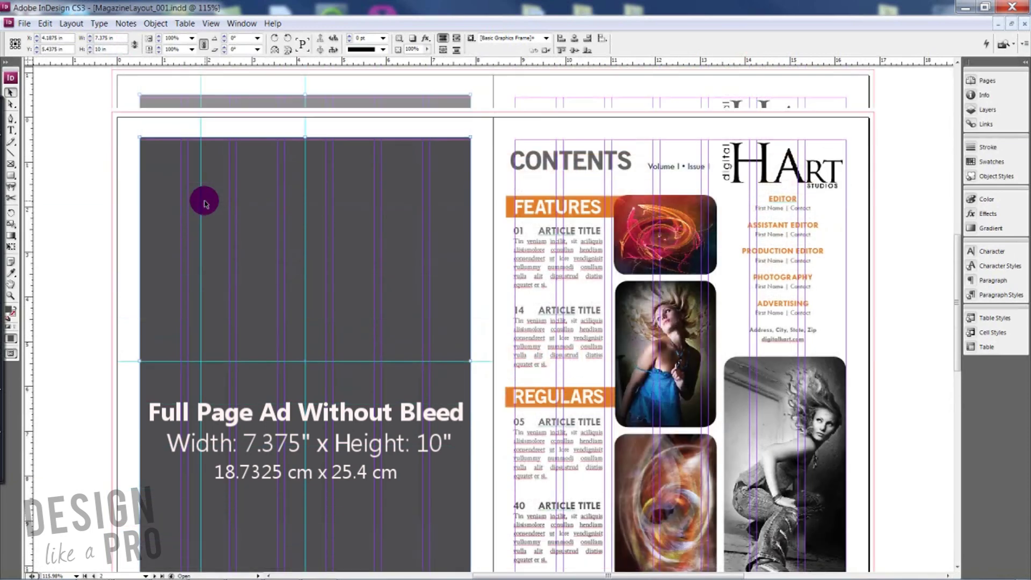
Step: Check the full-page ad without bleed in preview mode, and return to the normal view
left_click(114, 50)
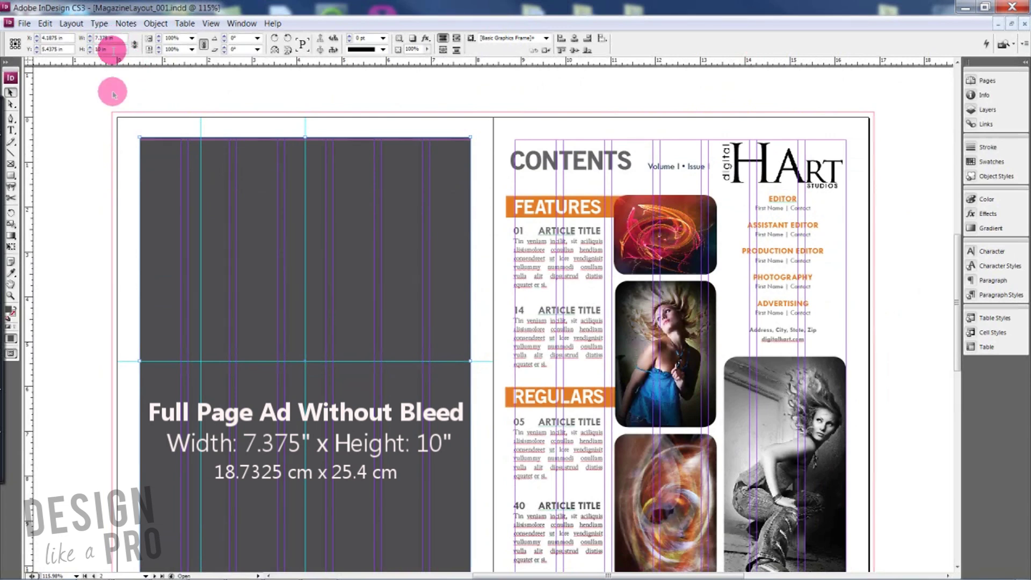
left_click(111, 182)
key("w")
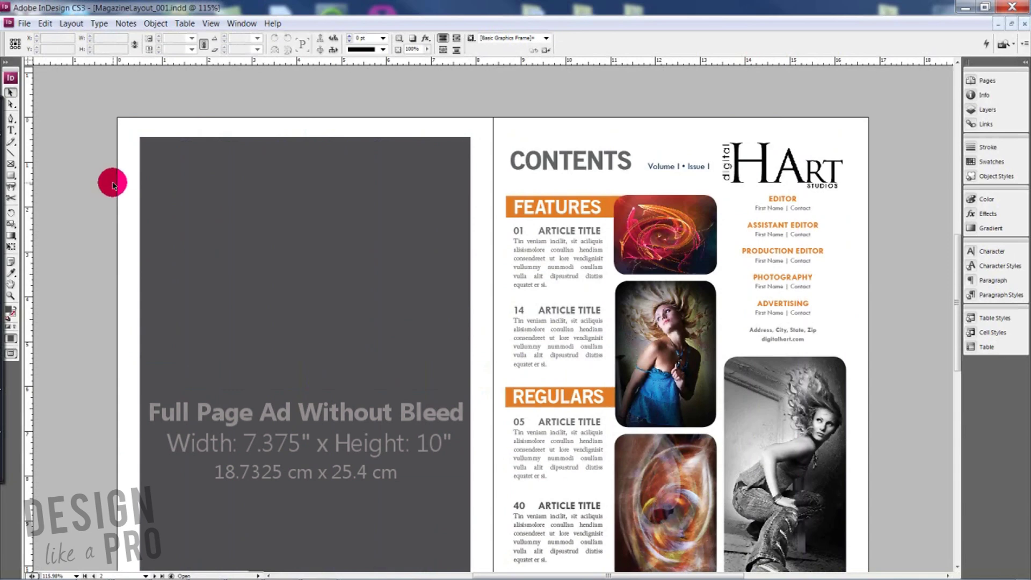
scroll(111, 186, "down", 3)
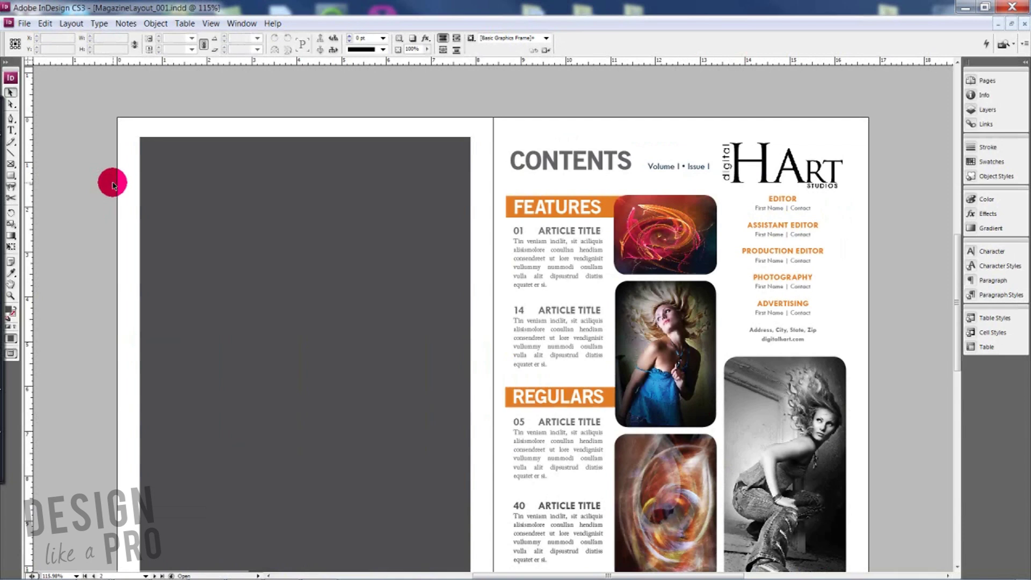
key("w")
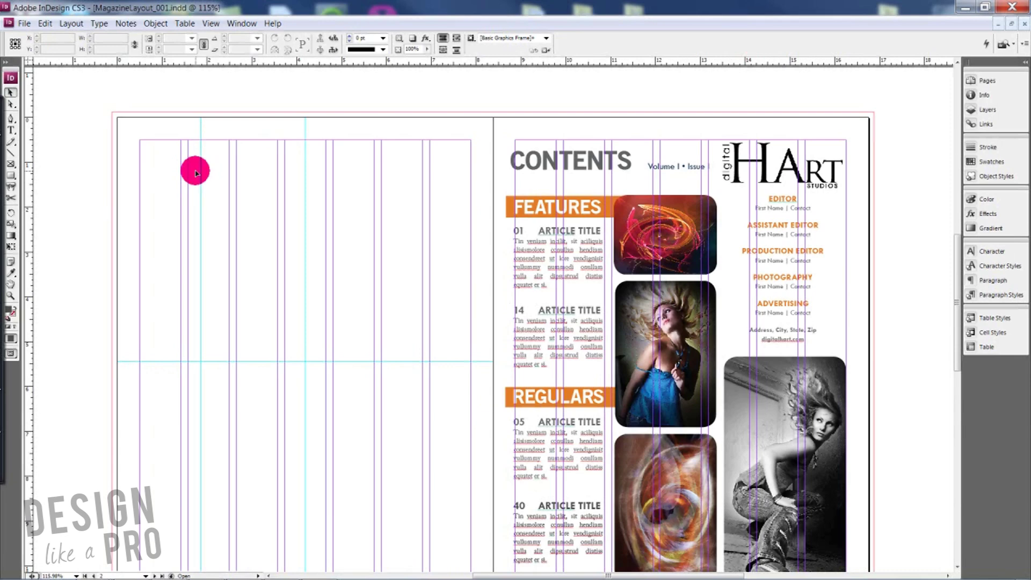
Step: Place the bleed version of the DLP ad PDF from the Components folder onto the left page
scroll(196, 173, "down", 2)
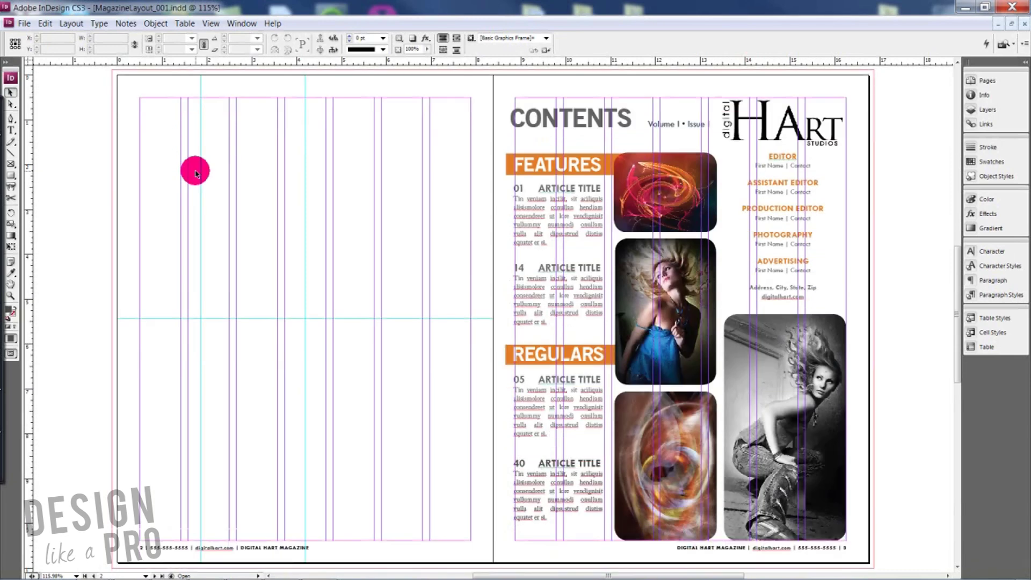
left_click(24, 23)
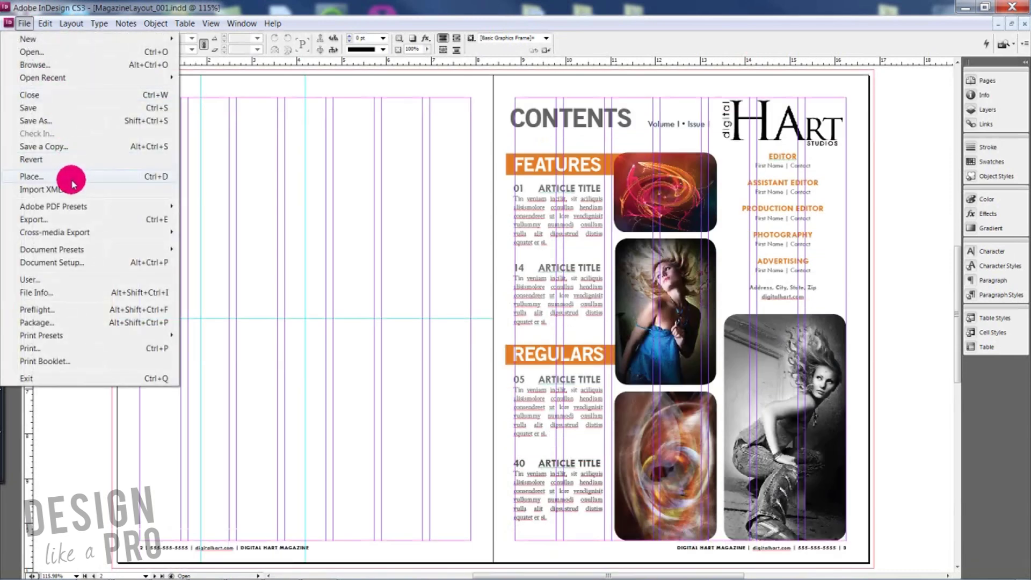
left_click(72, 175)
left_click(807, 435)
scroll(807, 435, "down", 3)
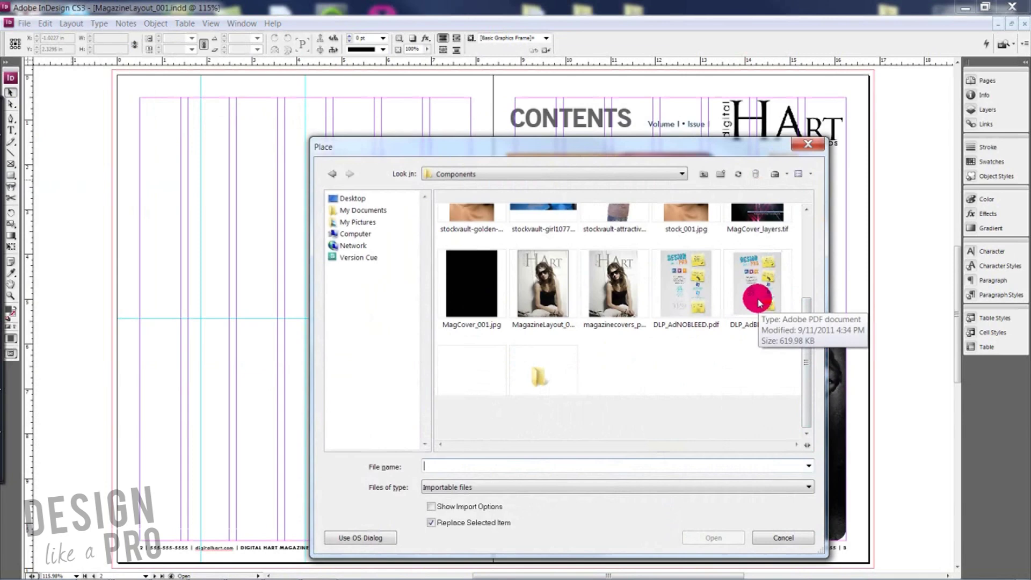
double_click(757, 293)
left_click(236, 250)
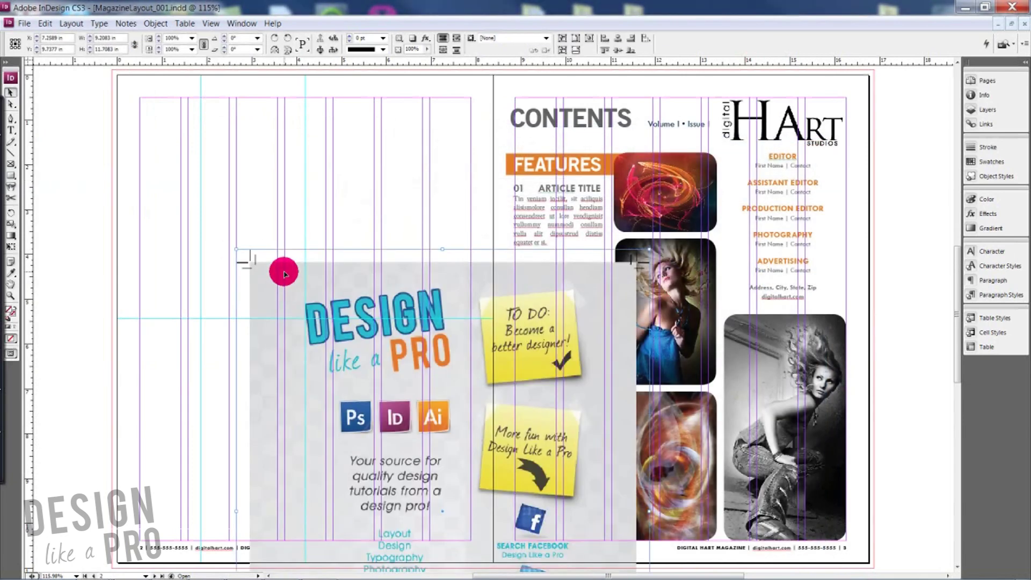
Step: Move the placed ad so its upper-left crop marks sit near the upper-left corner of the left page
left_click_drag(284, 273, 180, 134)
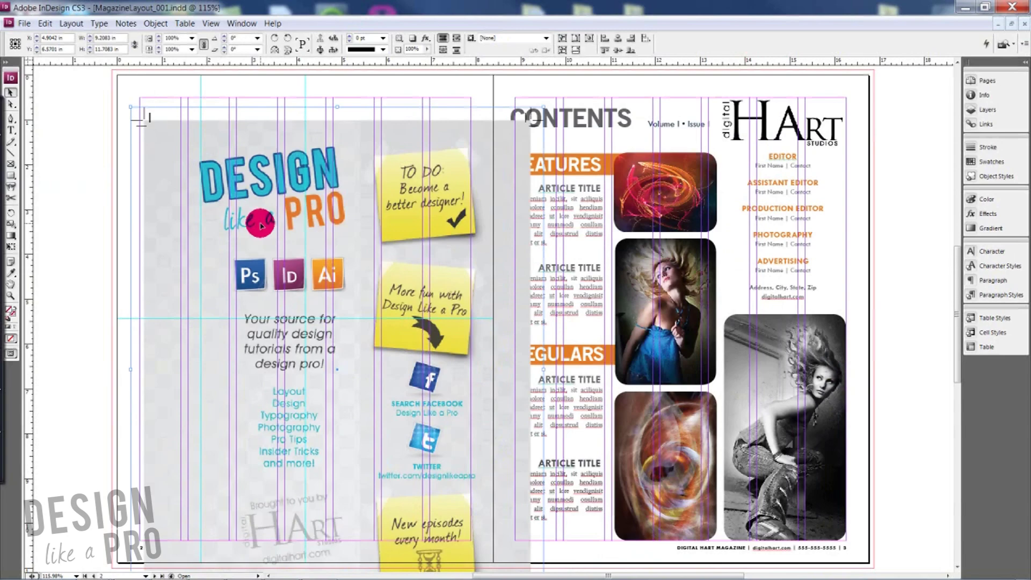
scroll(161, 131, "down", 4)
scroll(204, 231, "up", 7)
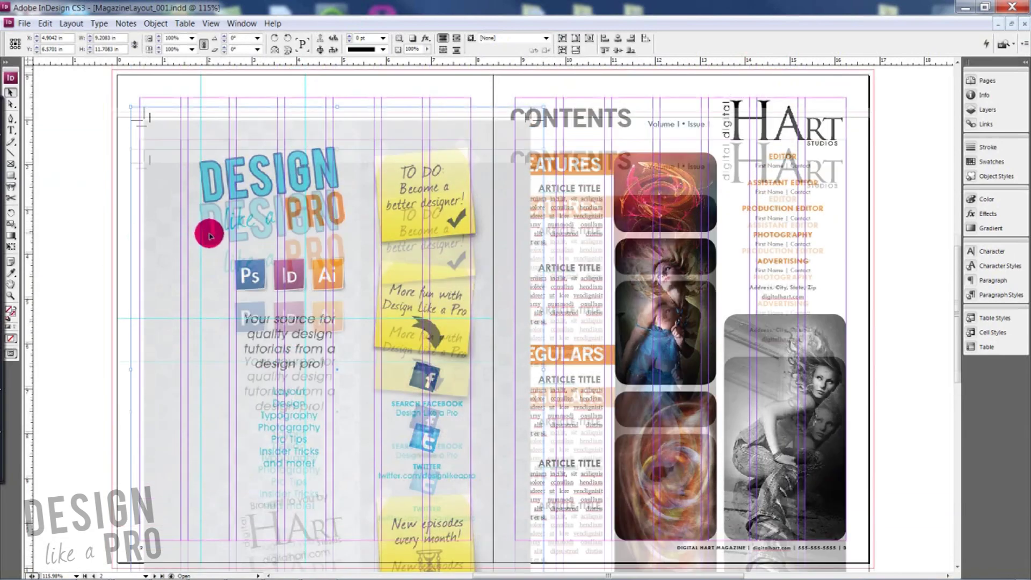
left_click(186, 222)
left_click(187, 223)
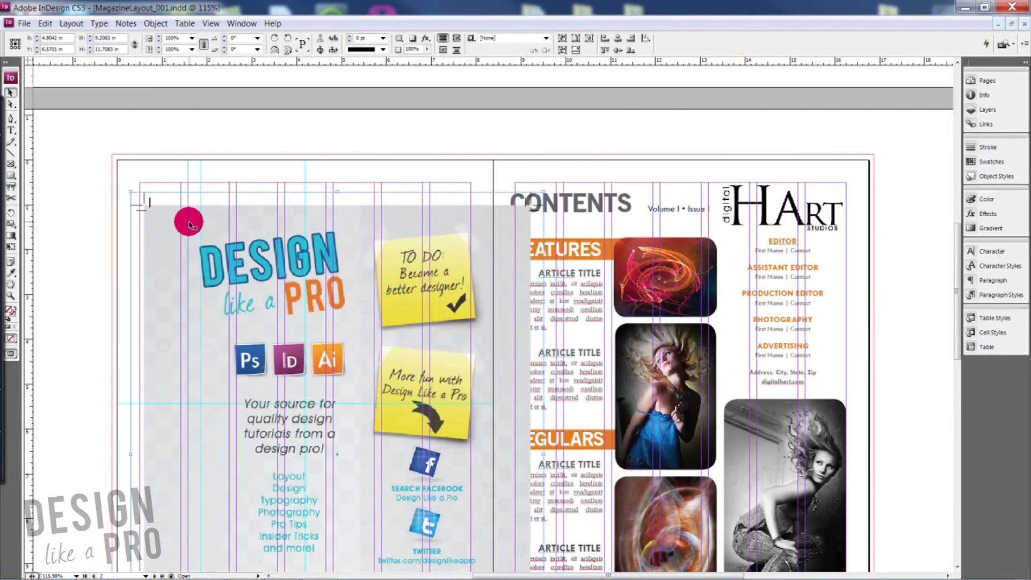
left_click_drag(127, 203, 219, 180)
scroll(217, 182, "down", 3)
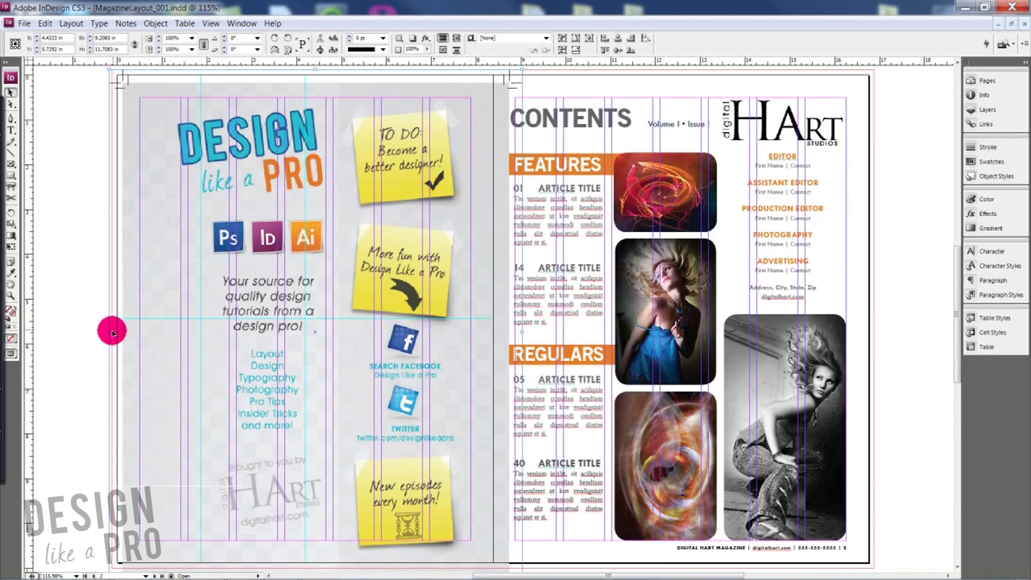
Step: Crop the ad's frame on all four sides to hide the printer's marks, and deselect it
left_click_drag(108, 330, 127, 325)
scroll(308, 111, "up", 3)
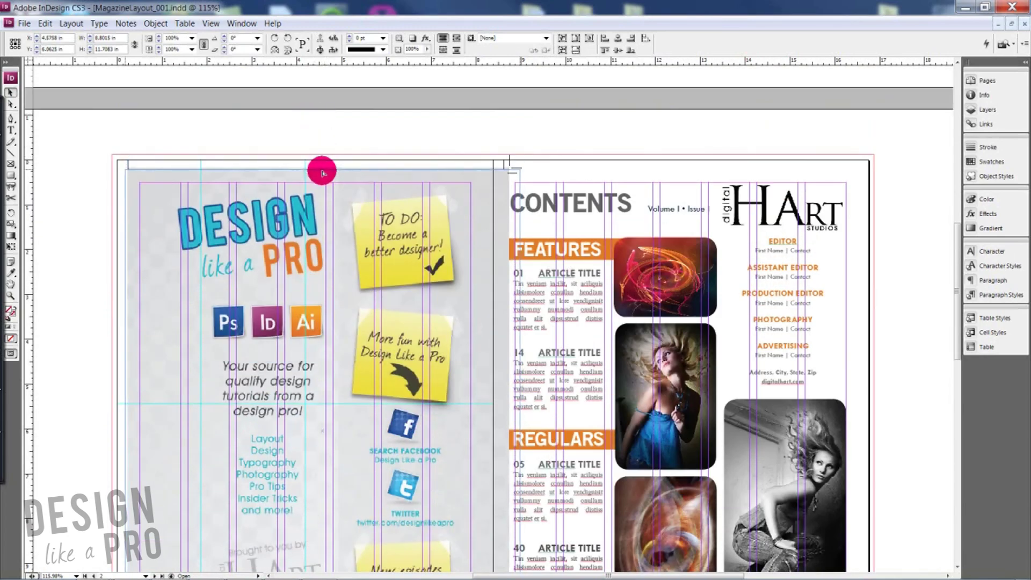
left_click_drag(324, 161, 326, 170)
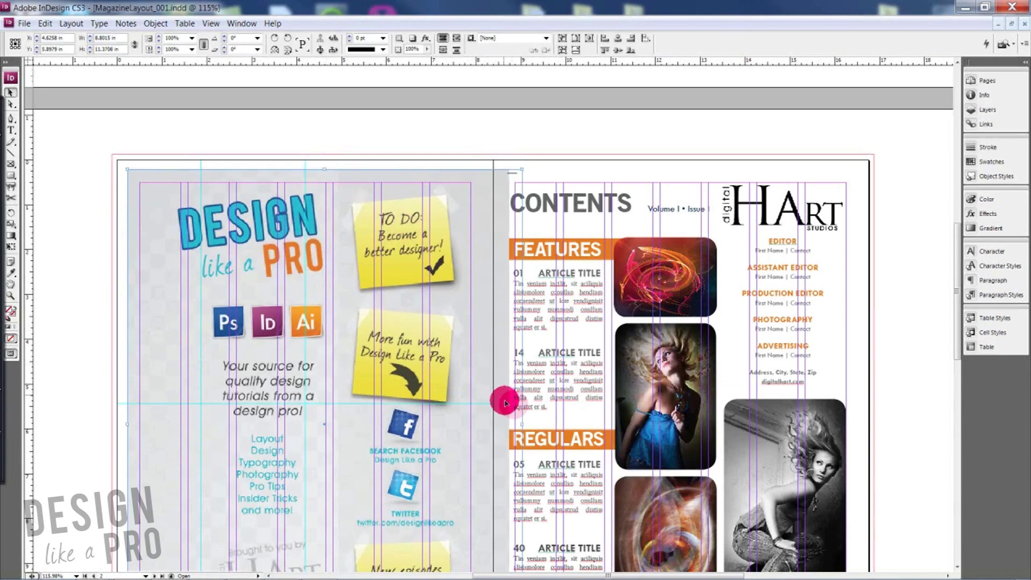
left_click_drag(521, 423, 506, 421)
scroll(483, 429, "down", 5)
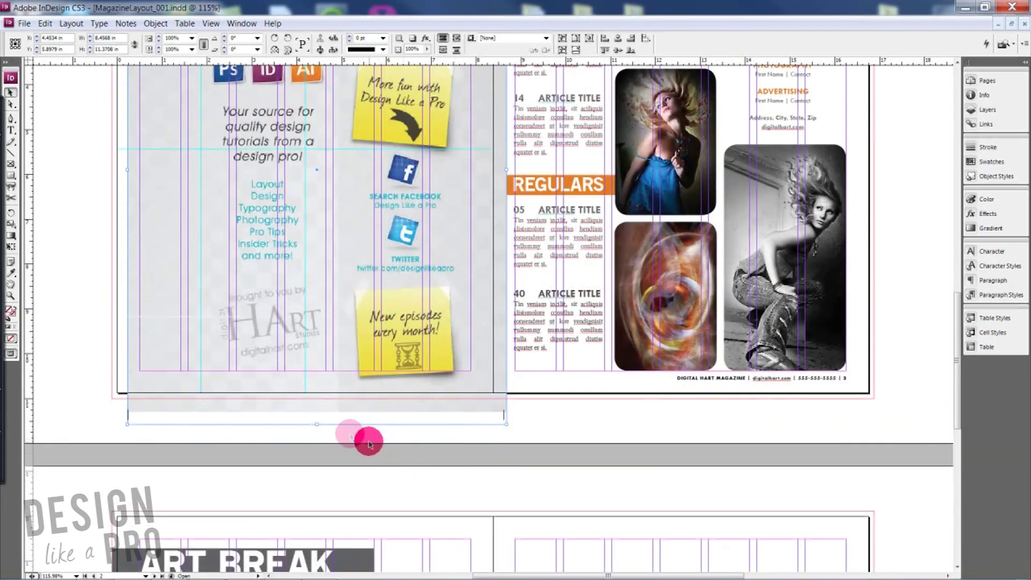
left_click_drag(316, 423, 319, 409)
left_click(486, 421)
Step: Move the cropped ad so its upper-left corner snaps to the left page's bleed corner
scroll(487, 421, "up", 3)
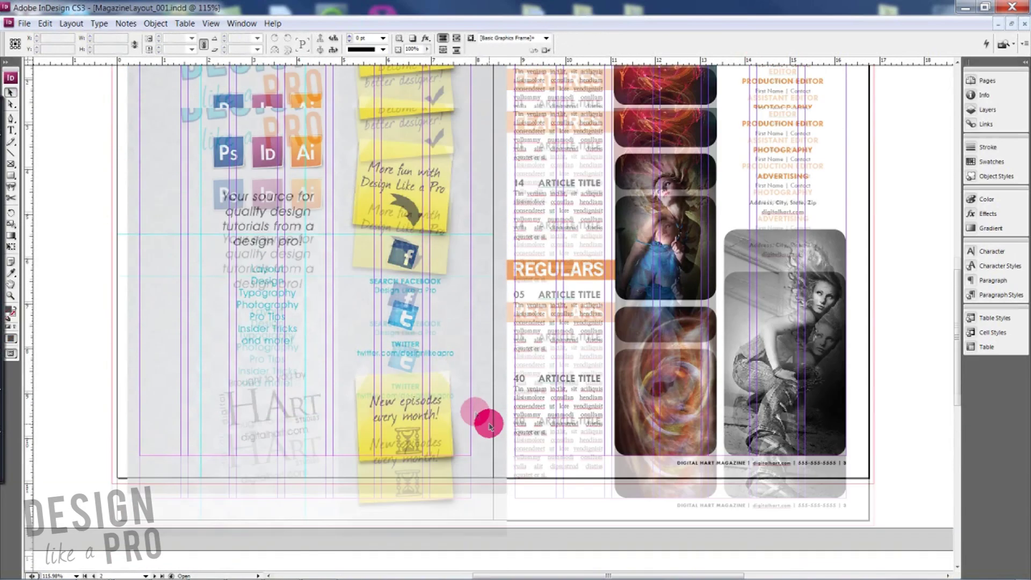
scroll(374, 355, "up", 1)
left_click(329, 303)
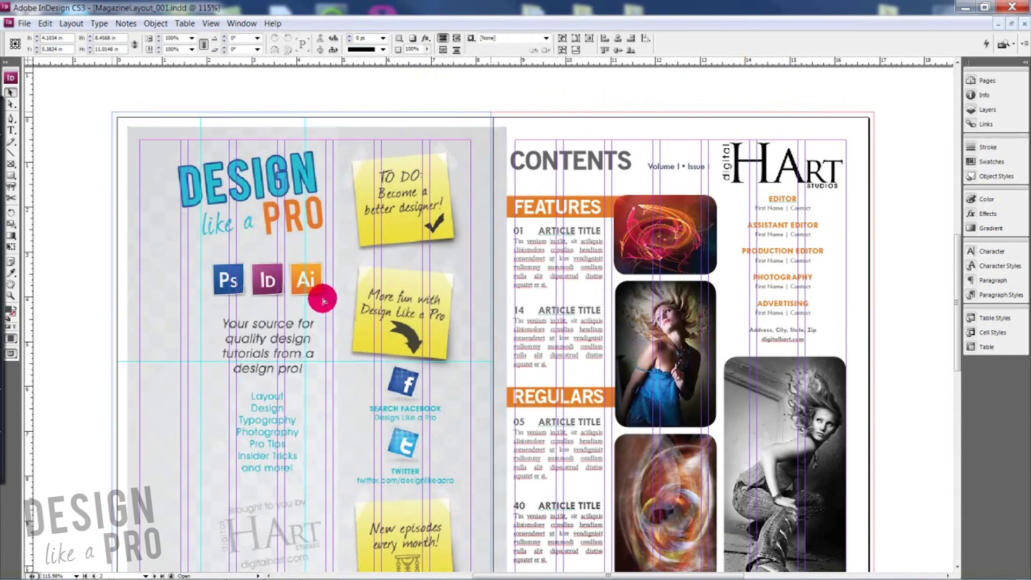
left_click_drag(323, 299, 323, 300)
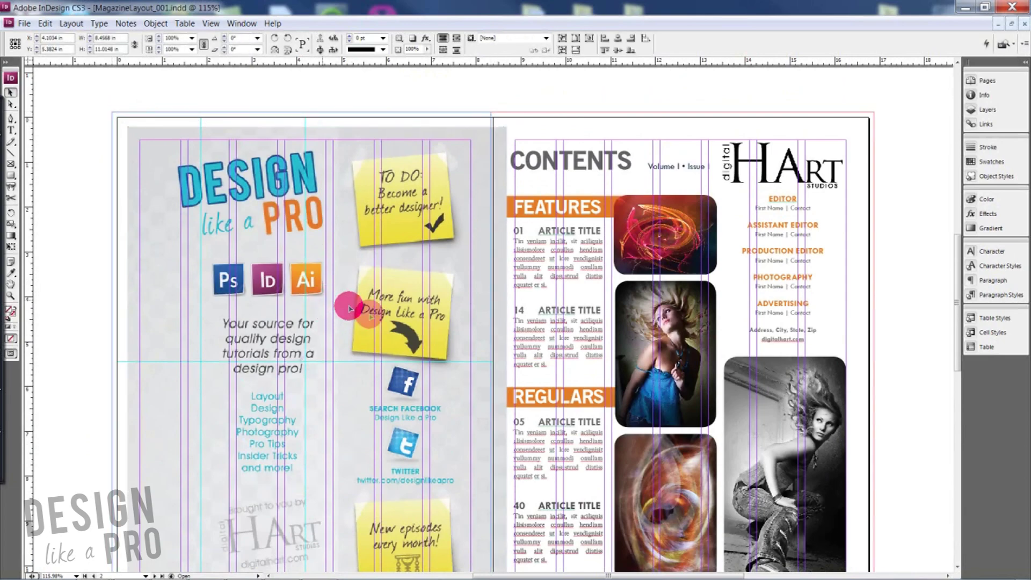
Step: Scale the ad from its lower-right corner to the bottom bleed line and spine, about 8.54 x 11.125 in
scroll(409, 336, "down", 4)
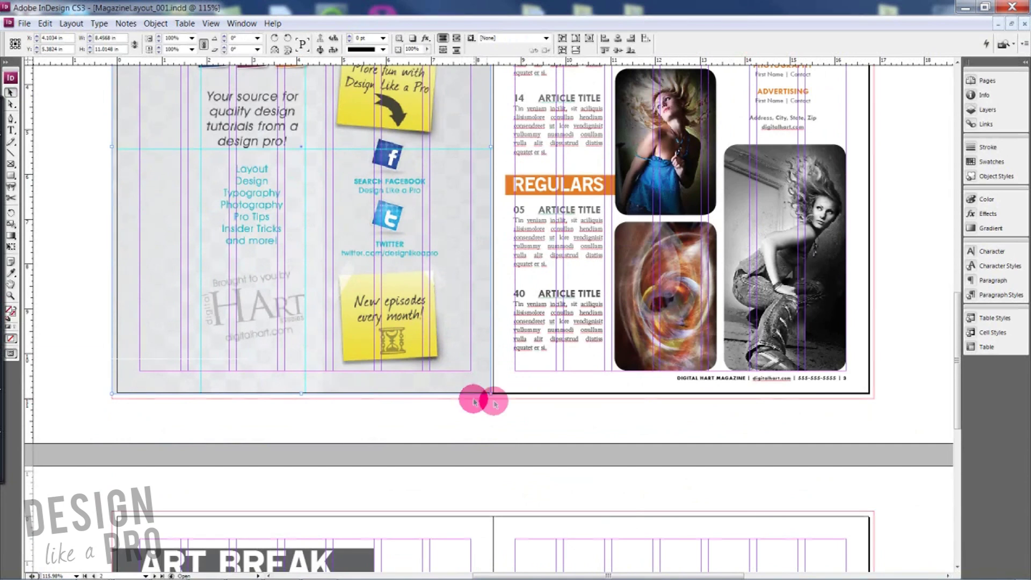
left_click_drag(488, 394, 494, 397)
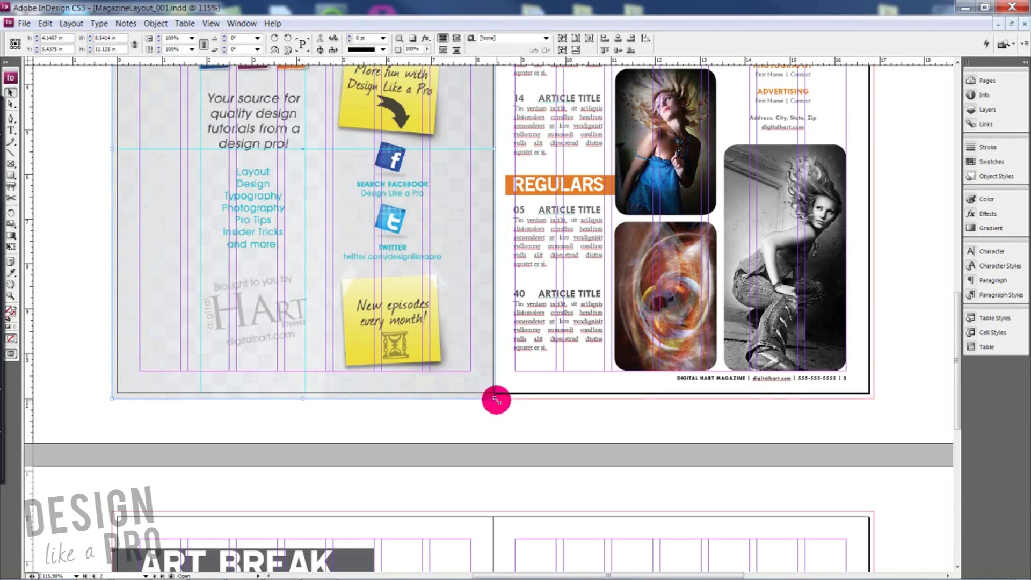
scroll(496, 399, "up", 4)
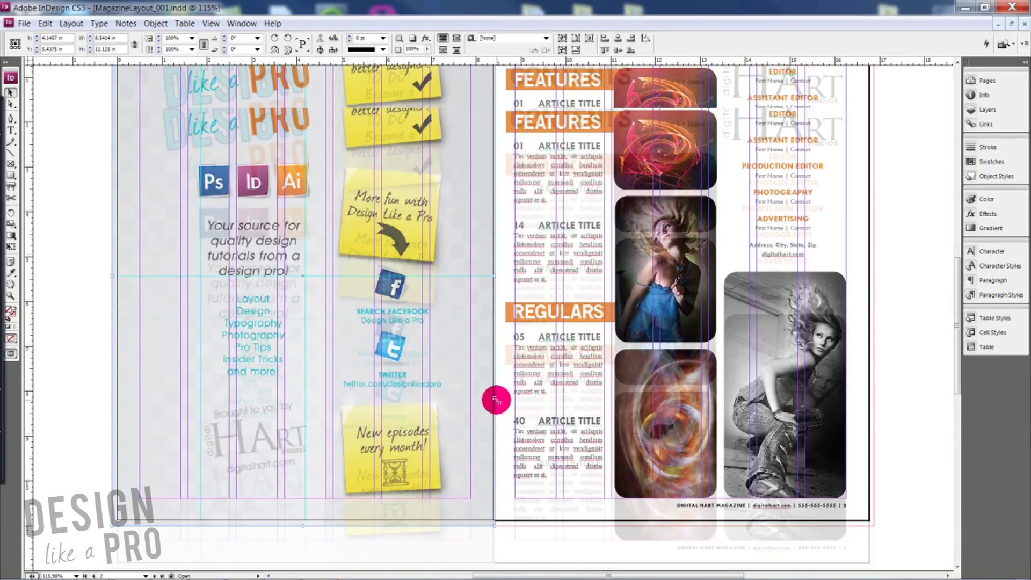
scroll(496, 399, "up", 2)
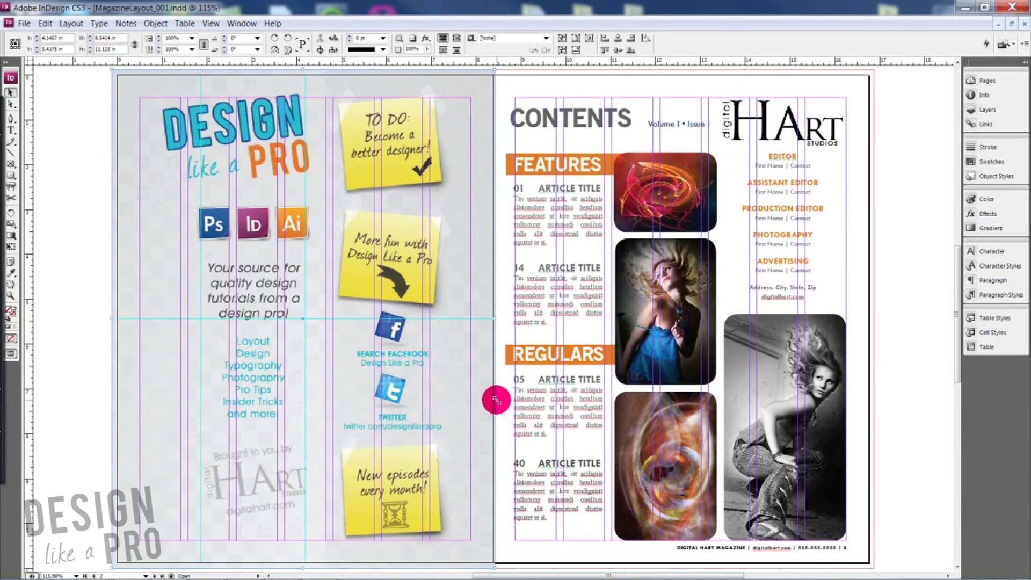
Step: Preview the spread without guides and examine how the placed ad fills the left page up to the spine
scroll(496, 399, "up", 2)
scroll(494, 397, "down", 1)
left_click(92, 212)
key("w")
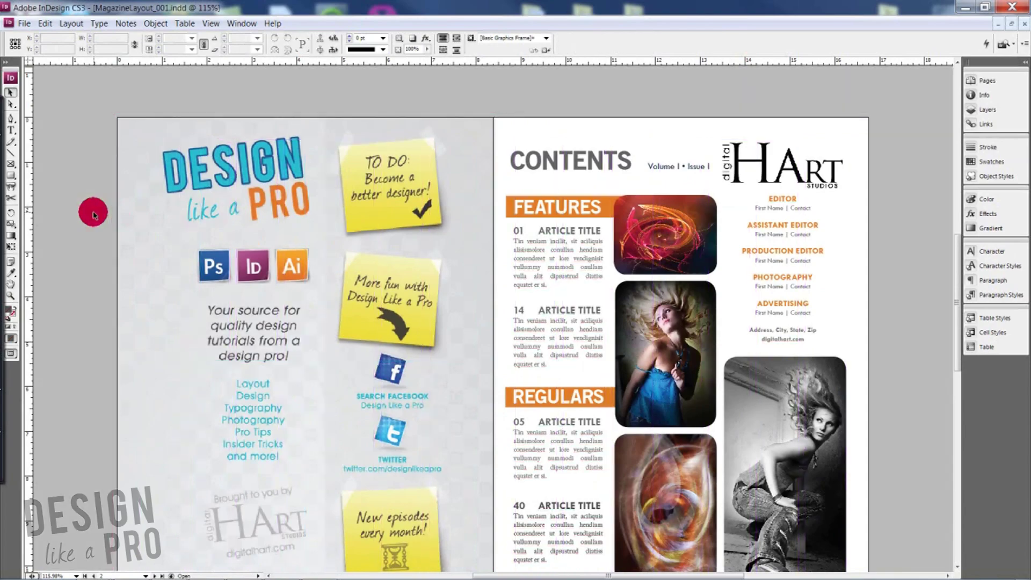
scroll(92, 212, "down", 4)
scroll(92, 211, "up", 3)
left_click(492, 285)
mouse_move(493, 327)
left_mouse_down()
mouse_move(501, 323)
mouse_move(493, 324)
mouse_move(494, 360)
left_mouse_up()
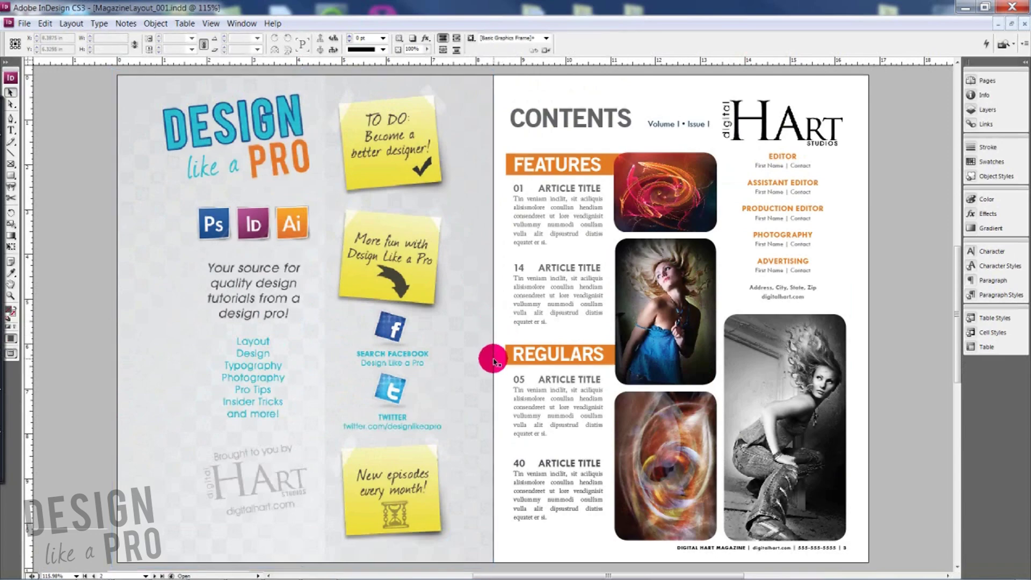
scroll(494, 360, "down", 1)
scroll(492, 360, "up", 2)
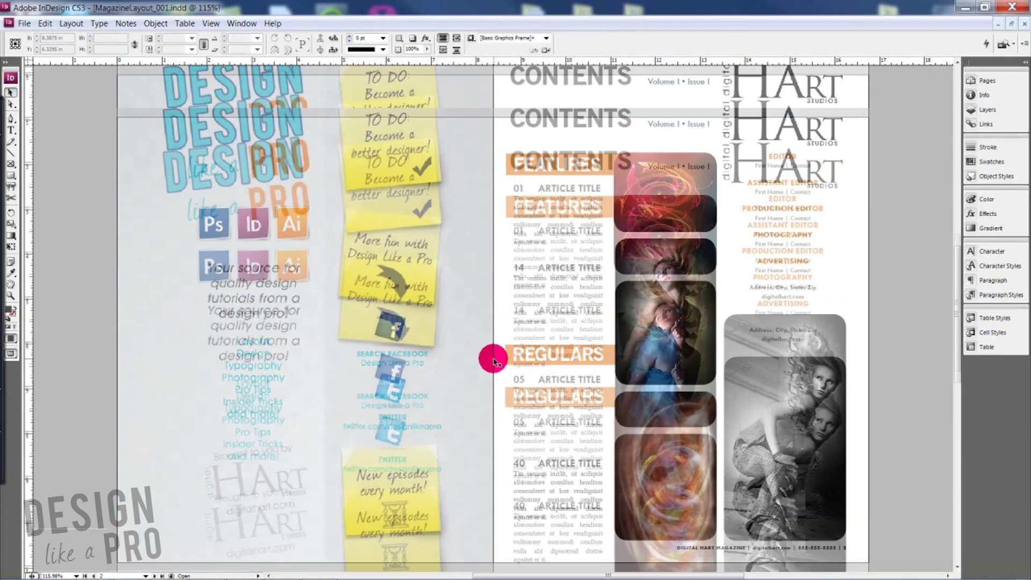
scroll(493, 360, "down", 1)
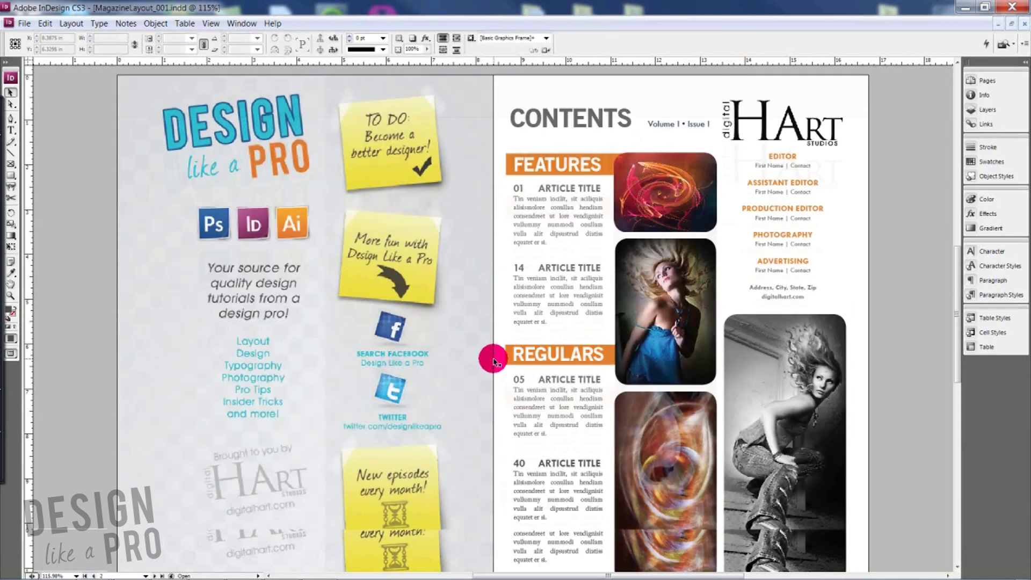
Step: Scale the ad down from its lower-right corner to the guides marking the left page's upper-left quarter, about 4.32 x 5.65 in
key("w")
left_click(492, 364)
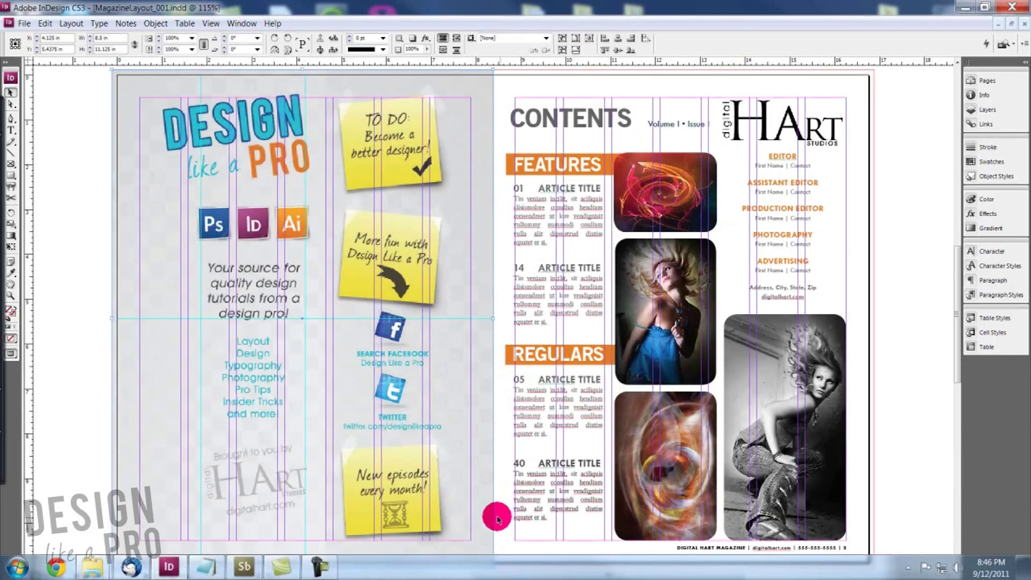
left_click_drag(491, 564, 305, 321)
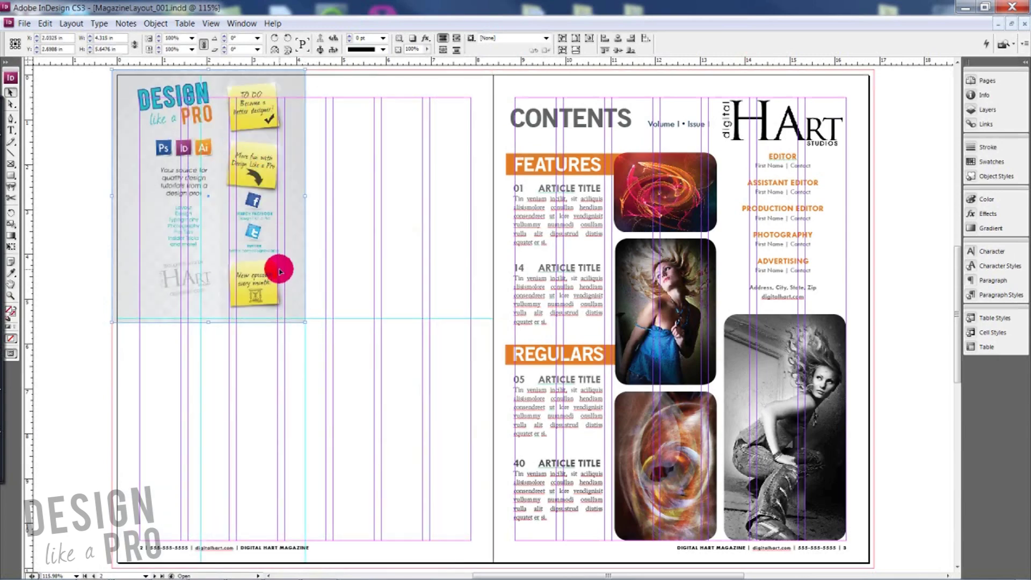
Step: Compare the quarter-page ad with and without guides, examining how it bleeds off the page's top and left edges
key("w")
left_click(384, 302)
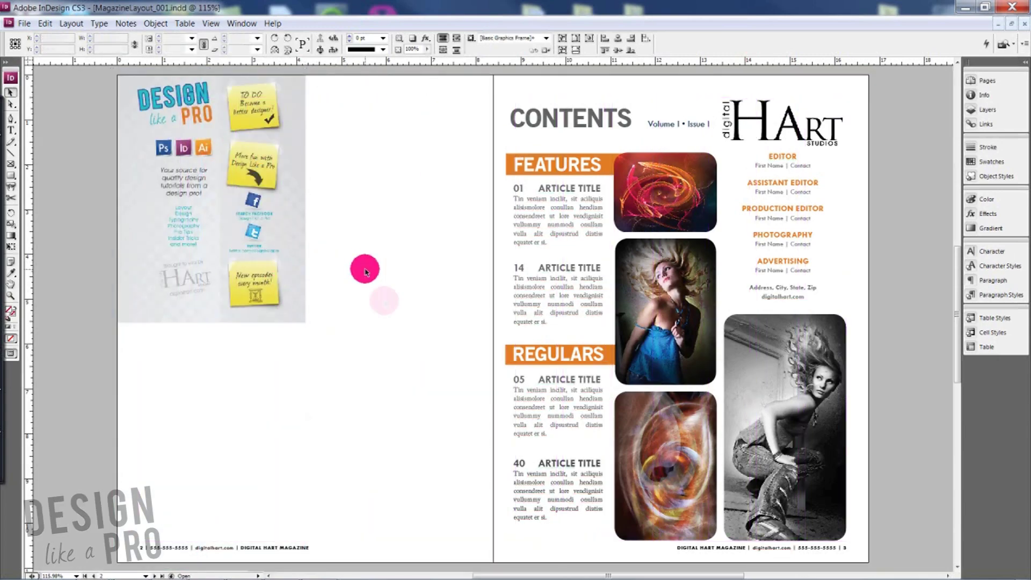
scroll(384, 303, "up", 2)
scroll(385, 303, "down", 1)
key("w")
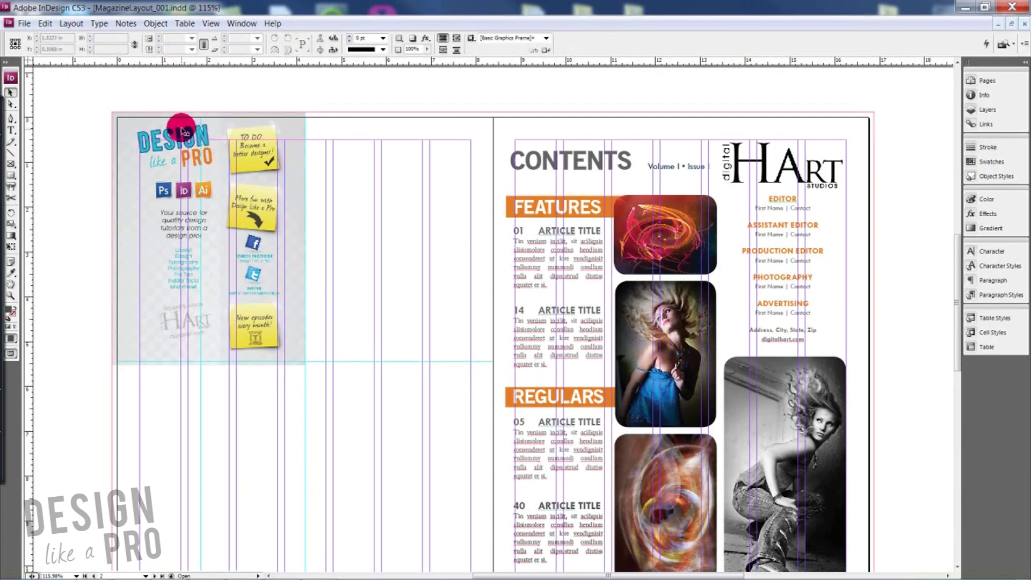
key("w")
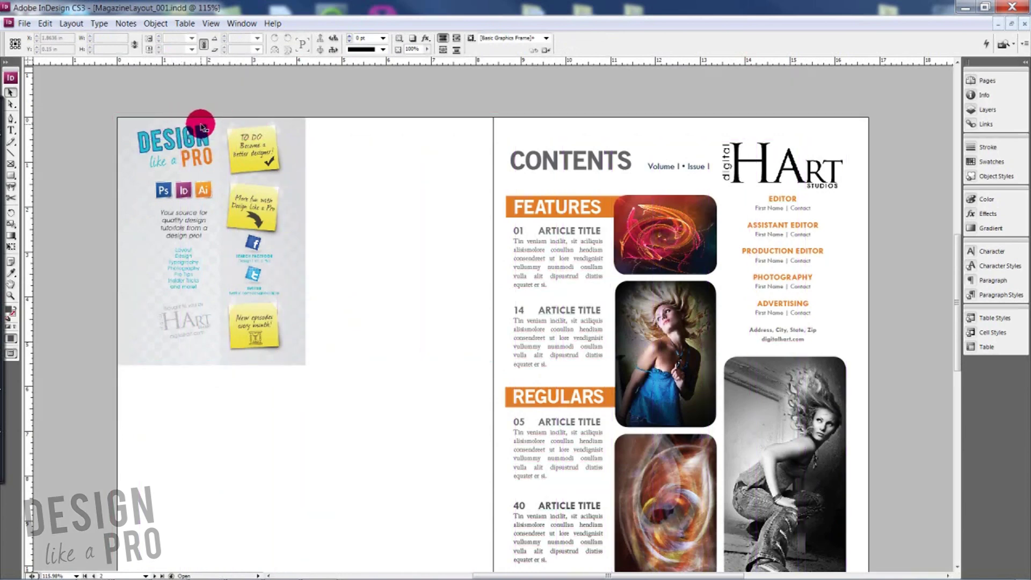
key("w")
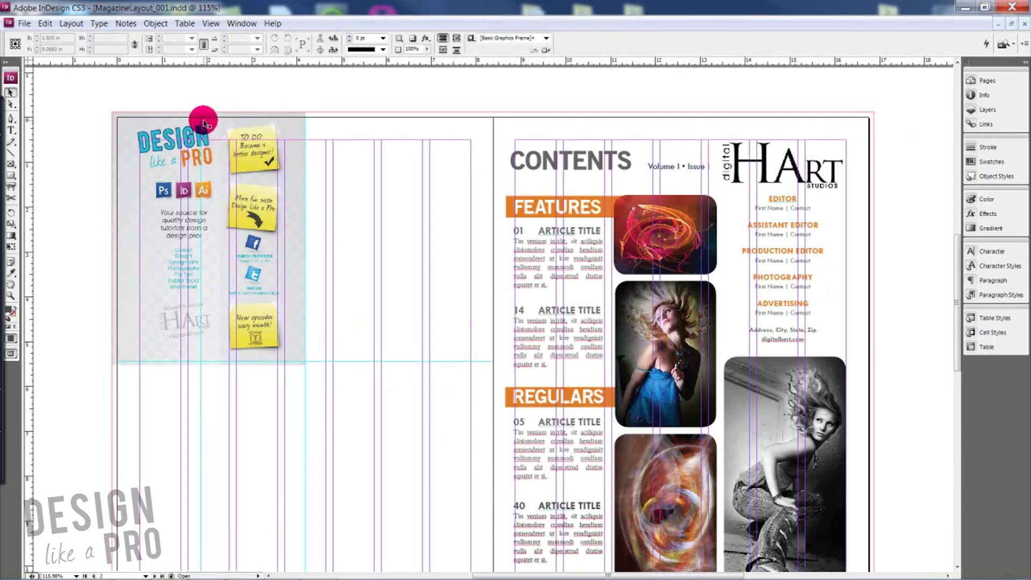
key("w")
key("w")
Step: Fit the ad inside the left page's margins at about 3.69 x 4.83 in and move it to the page's upper-right quarter
left_click_drag(227, 144, 305, 357)
left_click(362, 331)
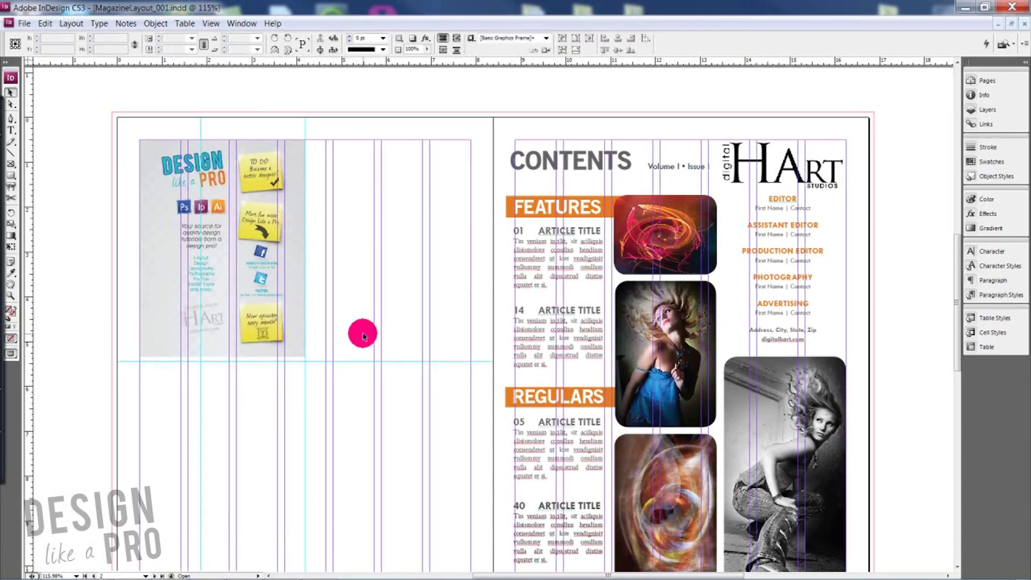
key("w")
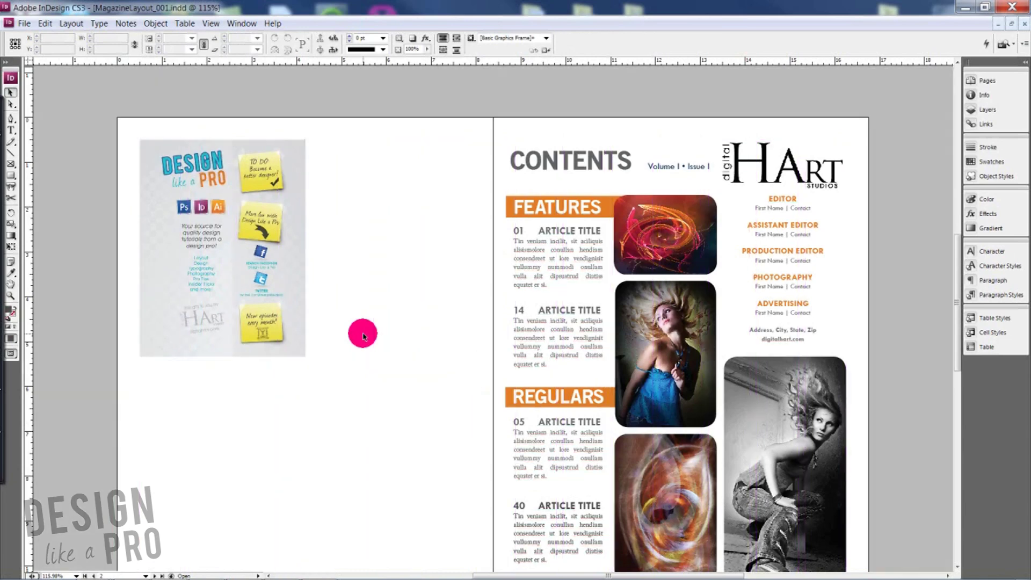
key("w")
left_click_drag(226, 248, 375, 238)
Step: Draw a full-height rectangle about 2.01 x 11.125 in from the left page's upper-left bleed corner to the bottom bleed line, and deselect it
left_click(13, 177)
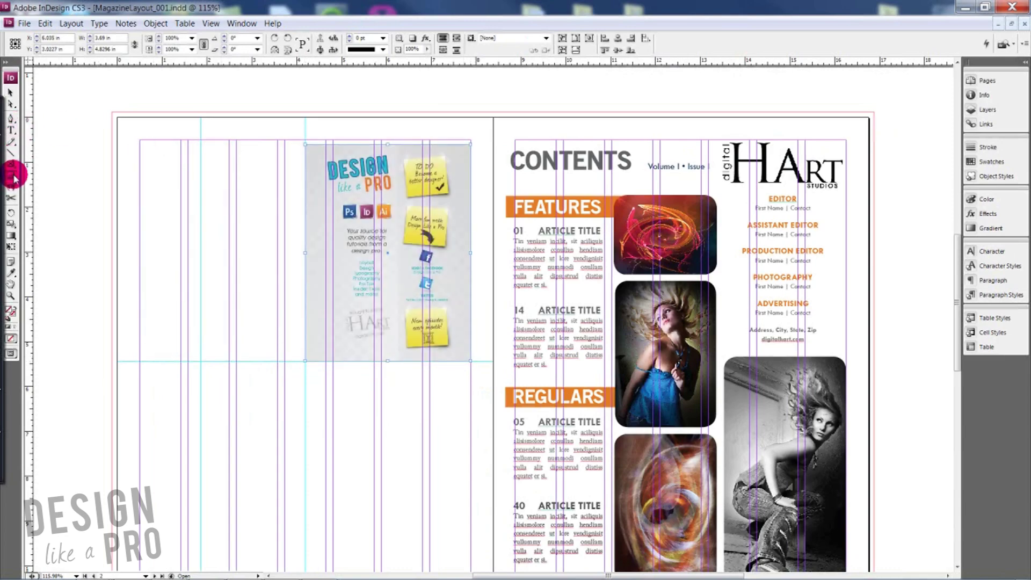
mouse_move(111, 108)
left_mouse_down()
mouse_move(259, 559)
mouse_move(227, 526)
mouse_move(179, 308)
mouse_move(201, 312)
left_mouse_up()
scroll(278, 333, "up", 5)
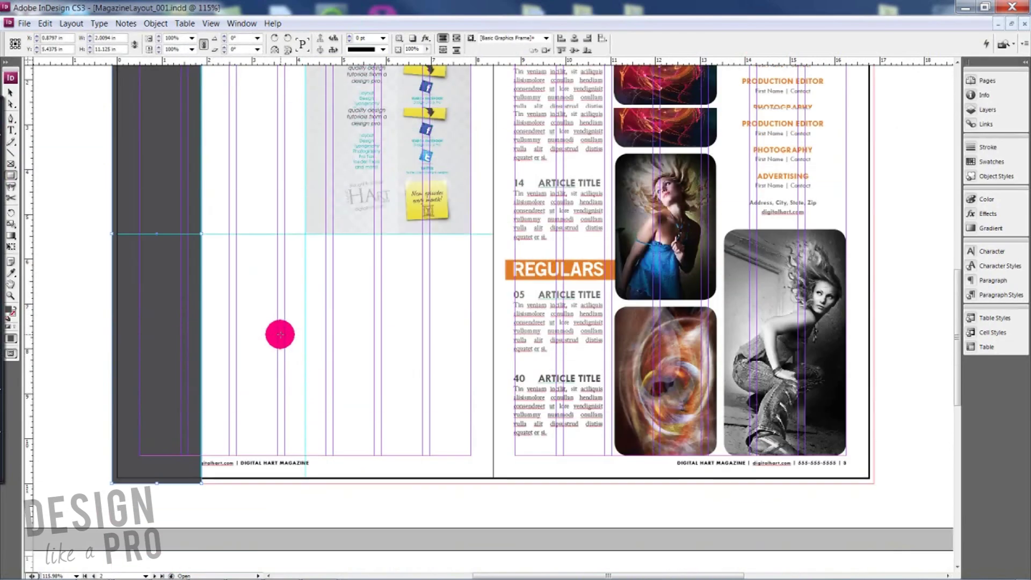
scroll(23, 152, "up", 2)
scroll(47, 168, "down", 5)
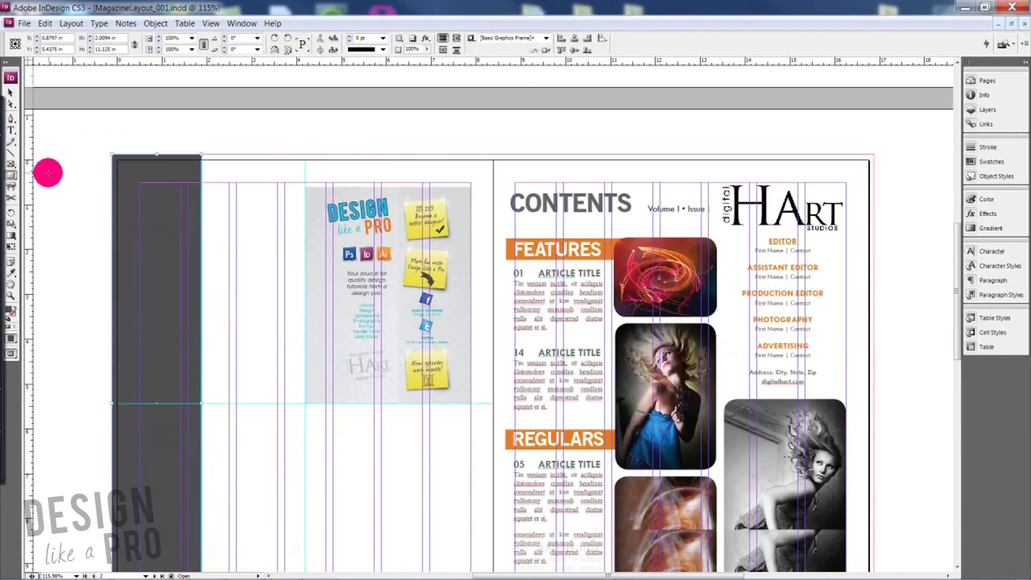
left_click(10, 92)
left_click(220, 251)
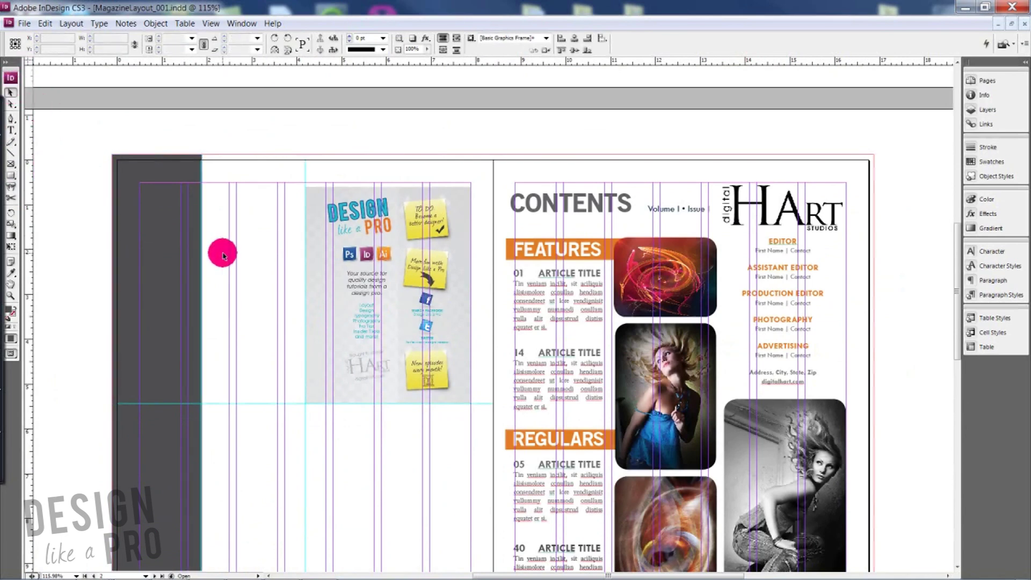
Step: Set the tall rectangle's width to 2 in for a skyscraper ad with bleed, and deselect it
scroll(222, 255, "down", 3)
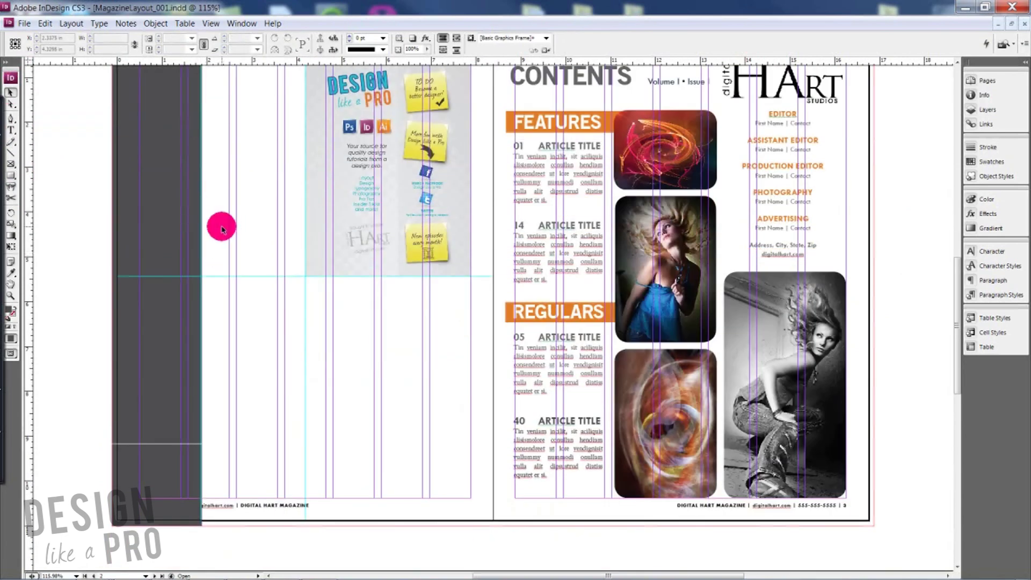
left_click(181, 170)
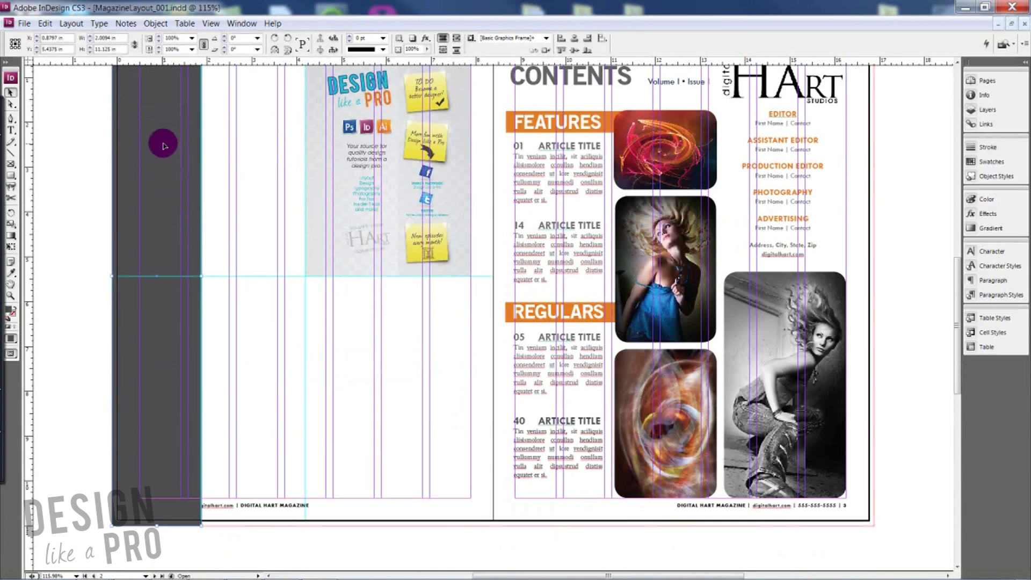
type("2")
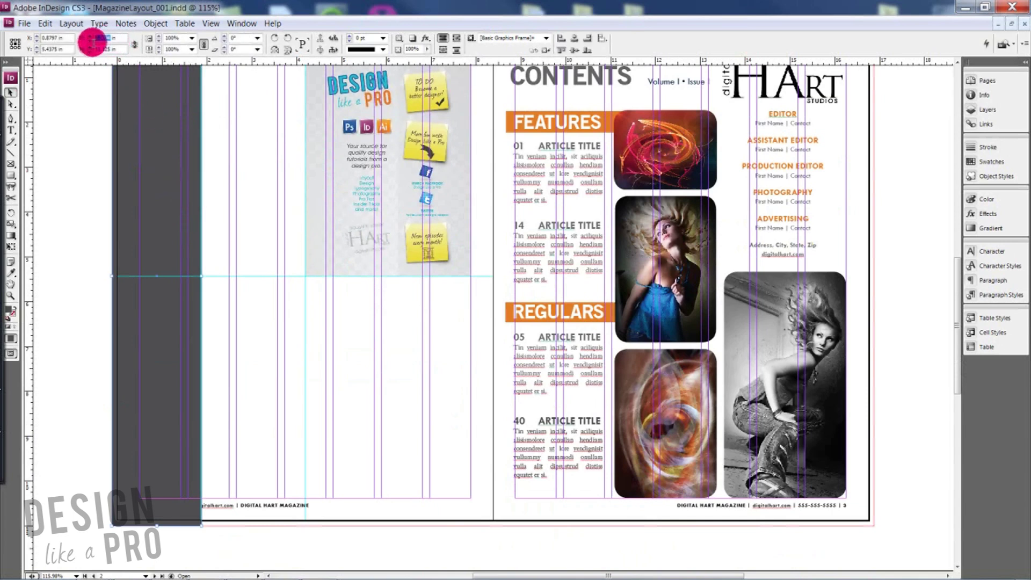
double_click(92, 49)
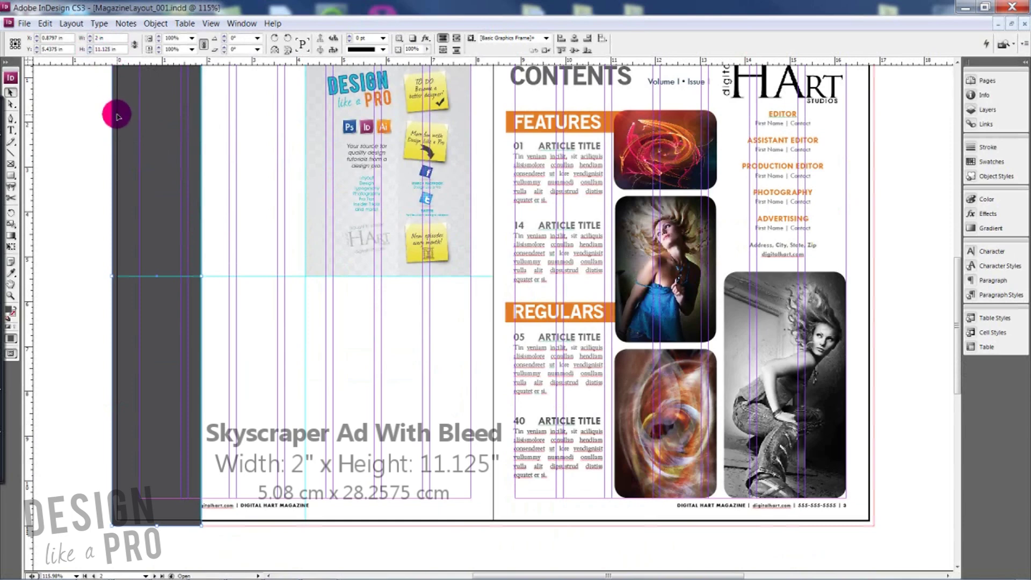
left_click(233, 147)
scroll(235, 167, "up", 2)
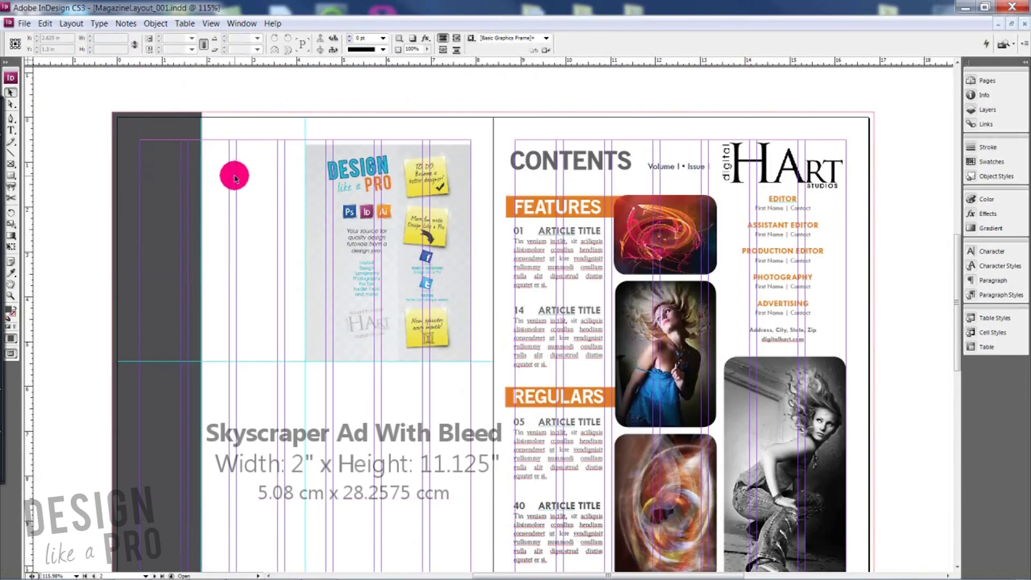